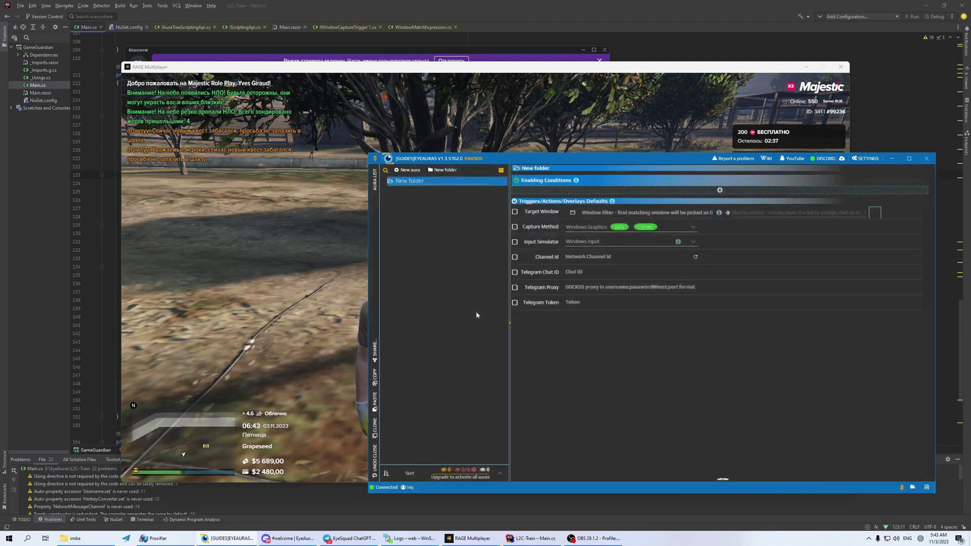
Step: Name the new folder Ferm and add an aura named Activate inside it
type("Ferm")
key("Return")
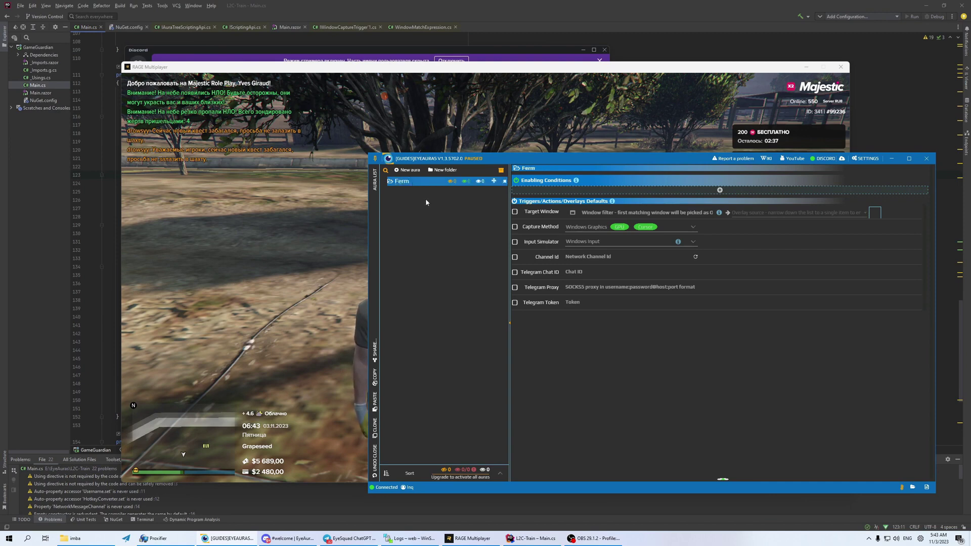
right_click(412, 181)
left_click(406, 235)
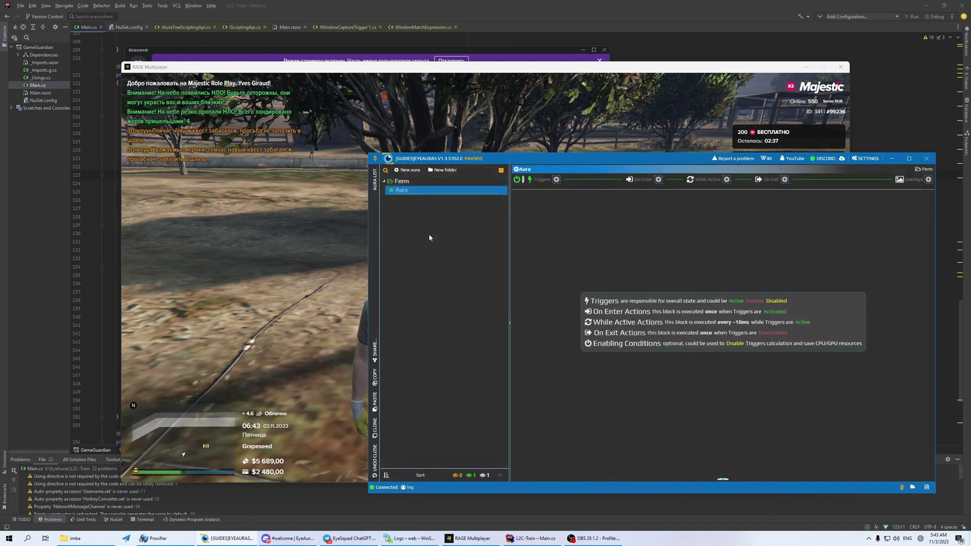
type("ctivate")
key("Return")
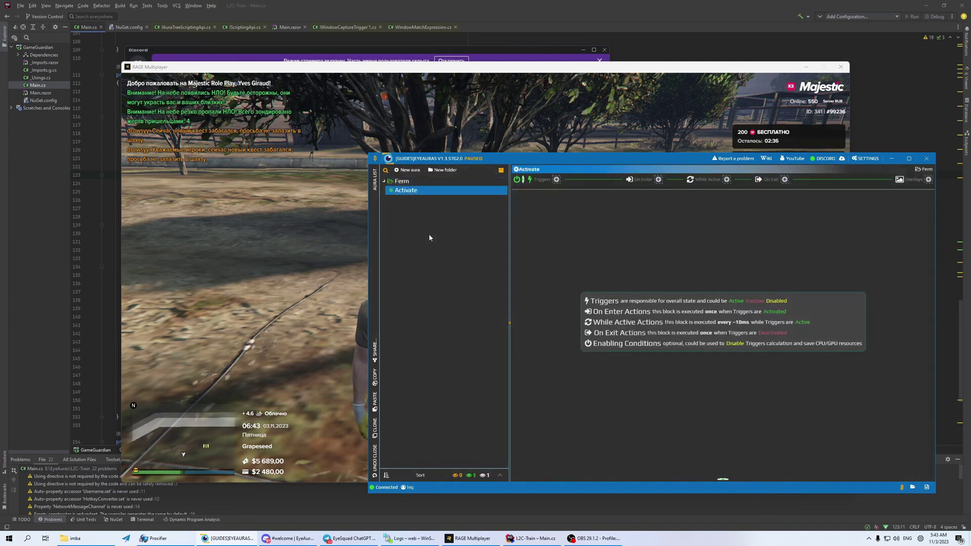
Step: Give Activate a Hotkey Is Active trigger bound to Num 5 in Toggle mode
left_click(556, 182)
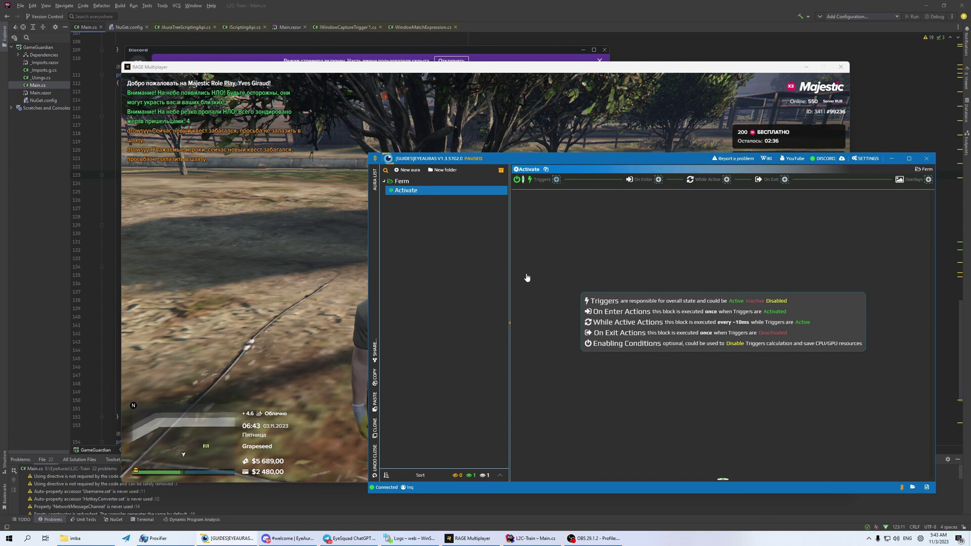
left_click(565, 246)
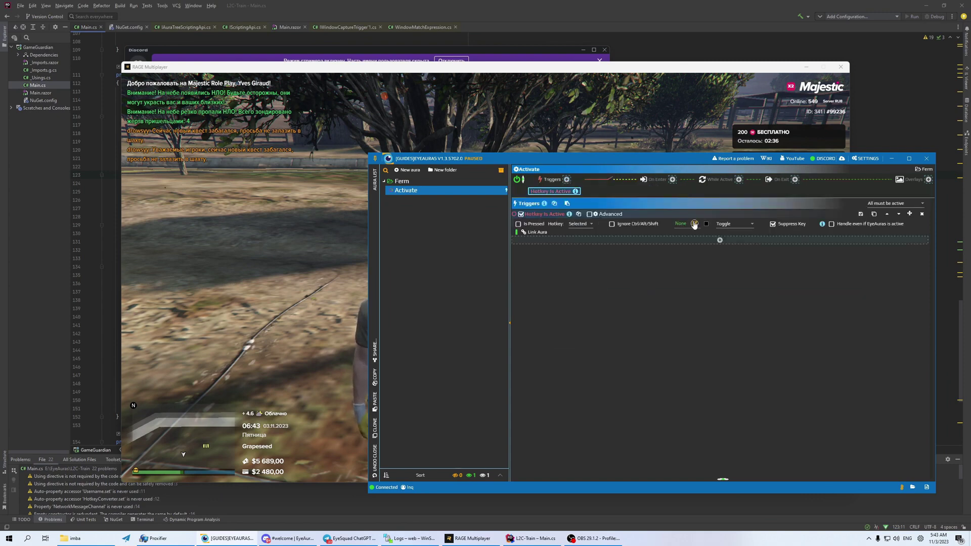
left_click(695, 224)
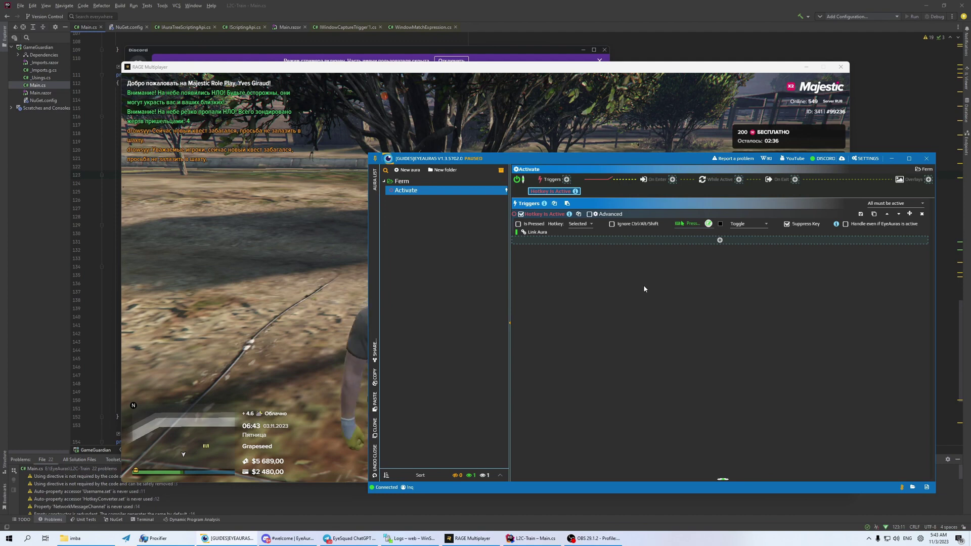
key("KP_5")
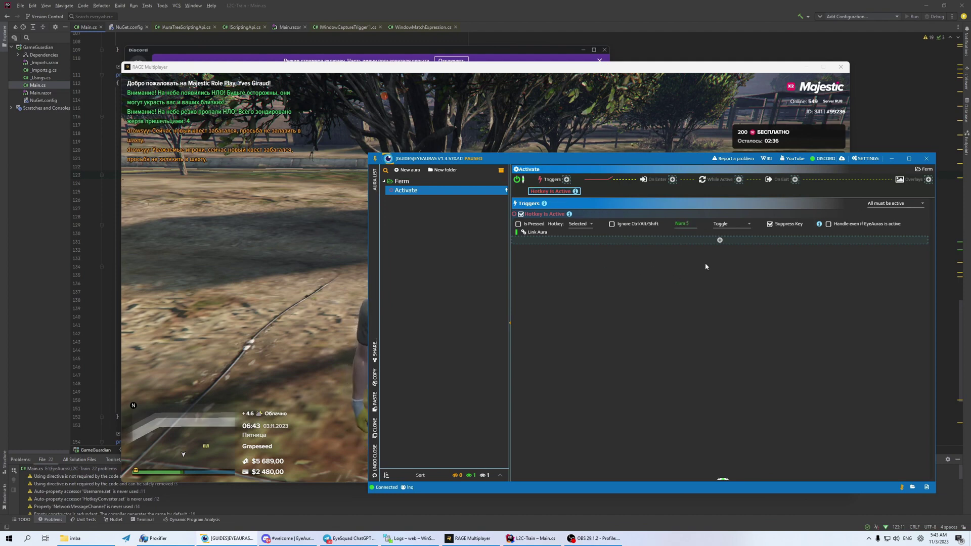
Step: Create a subfolder named Img under the Ferm folder
right_click(423, 214)
key("Escape")
left_click(443, 170)
type("5")
type("tmp")
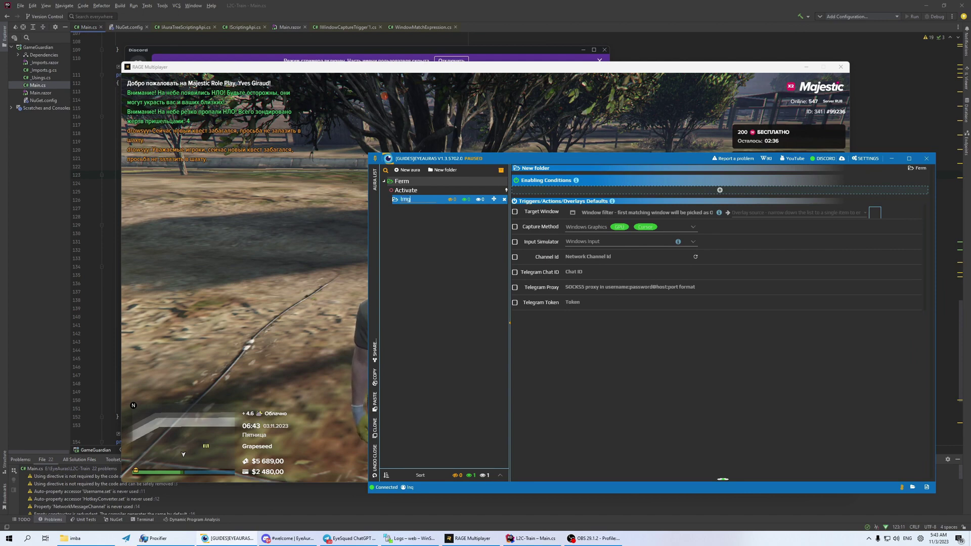
key("Return")
Step: Add an aura named PressE inside Img, then bring the game window forward
right_click(435, 206)
left_click(445, 209)
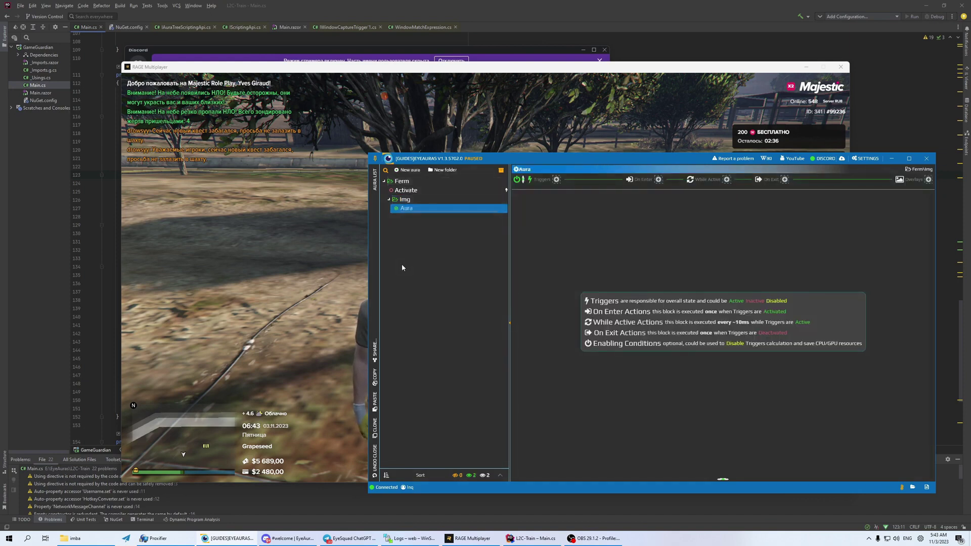
type("Press")
key("Return")
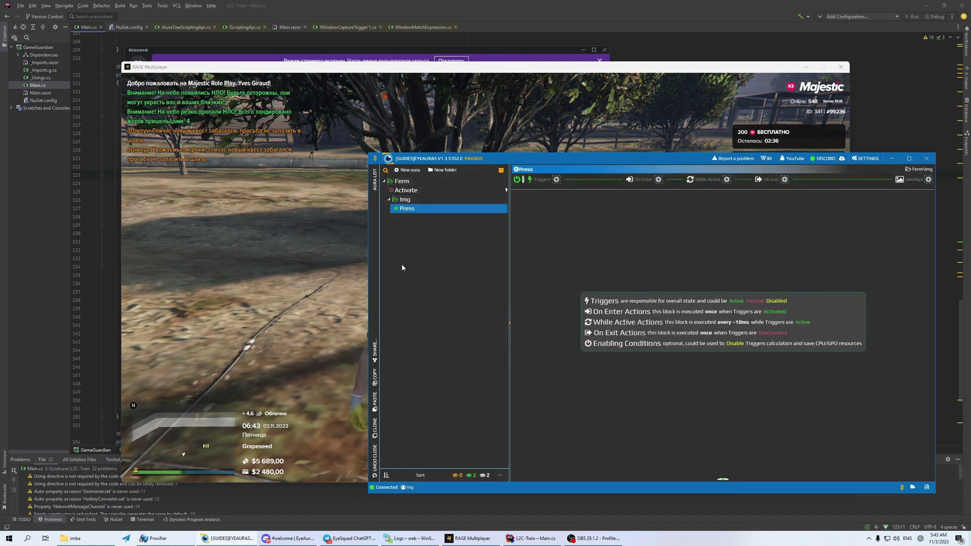
left_click(435, 209)
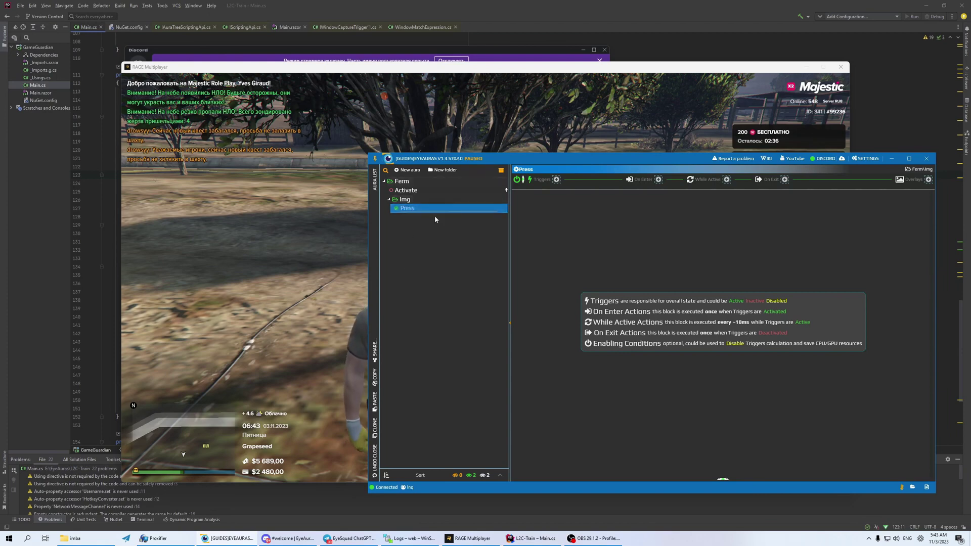
type("E")
key("Return")
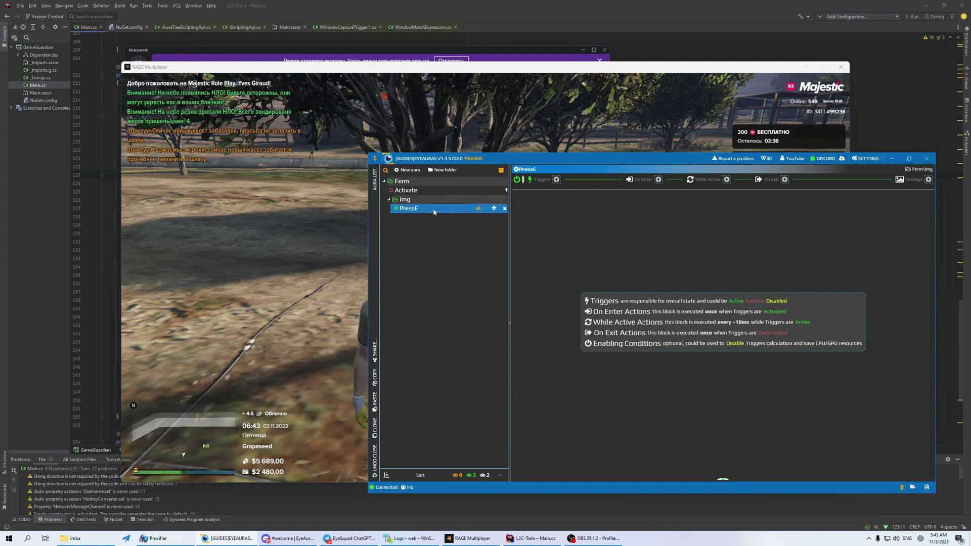
key("alt+Tab")
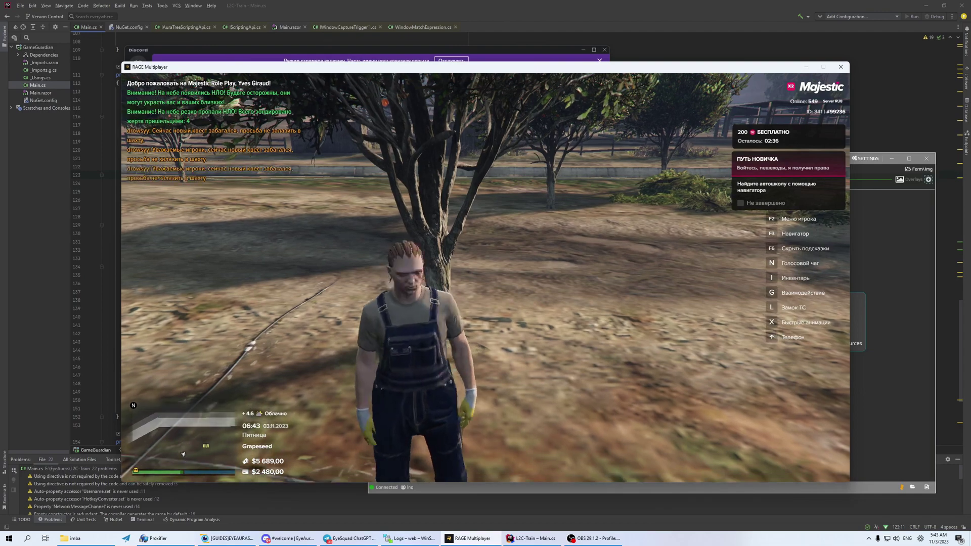
Step: Add an Aura Is Active trigger to PressE linked to Ferm\Activate
key("w")
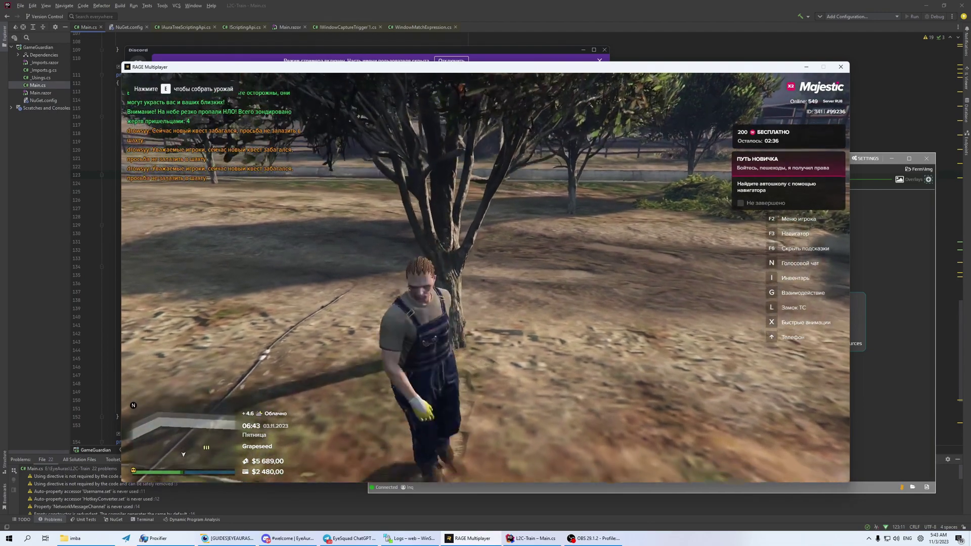
key("alt+Tab")
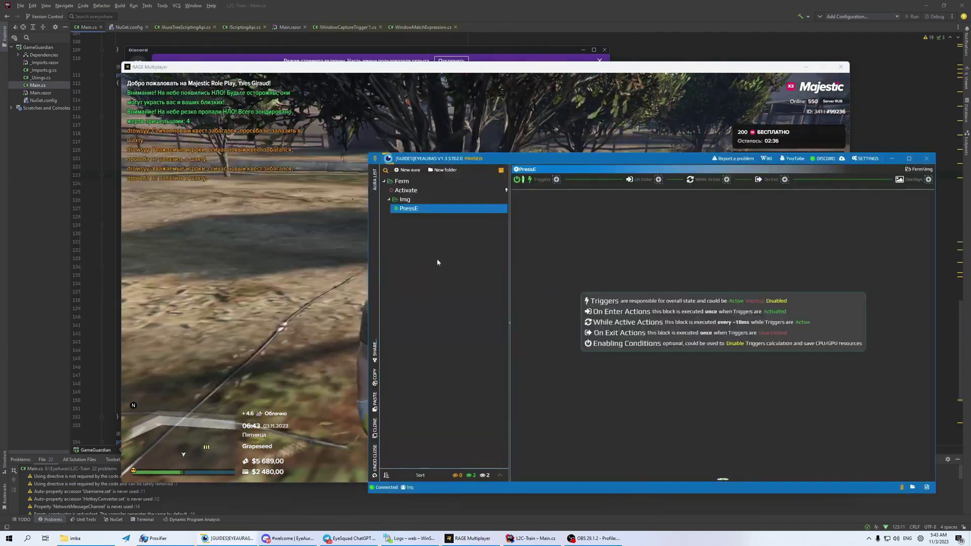
left_click(557, 182)
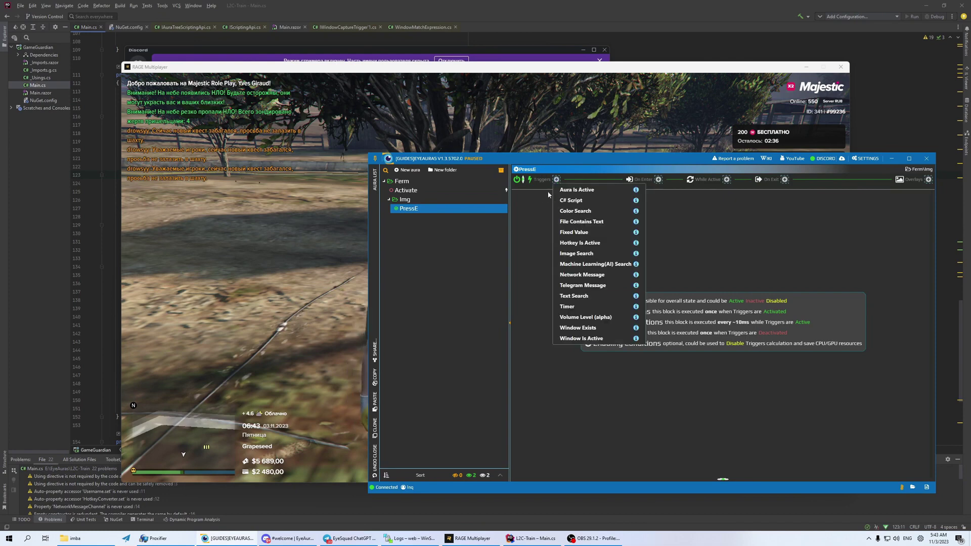
left_click(496, 264)
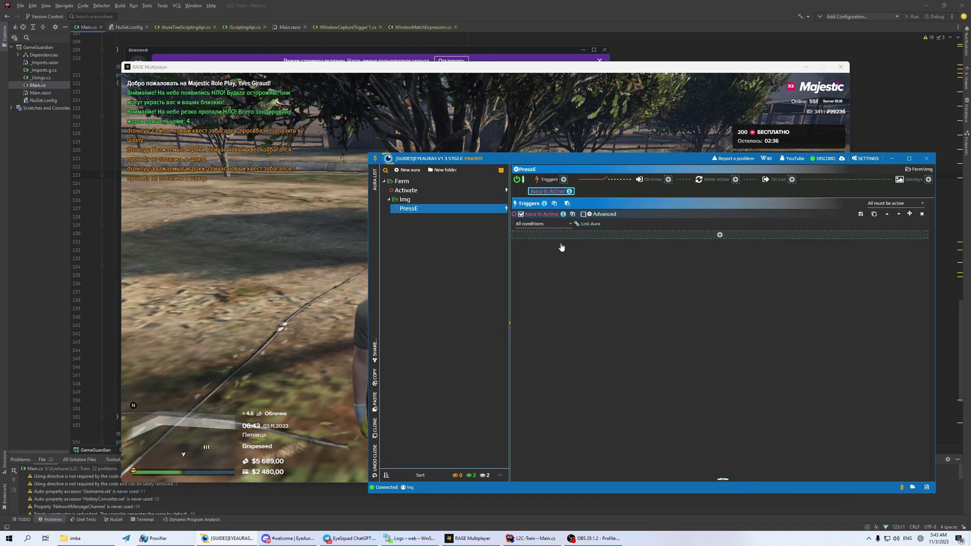
left_click(562, 247)
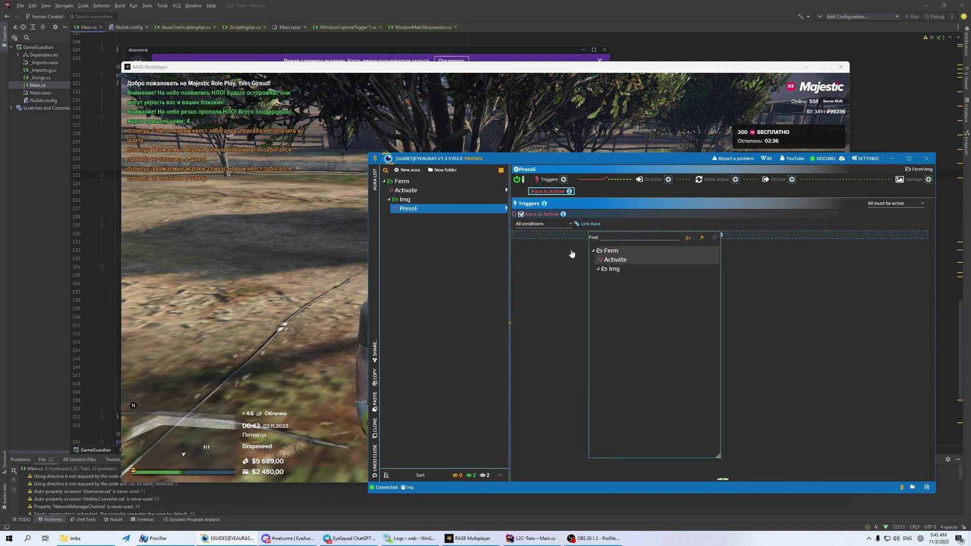
left_click(614, 260)
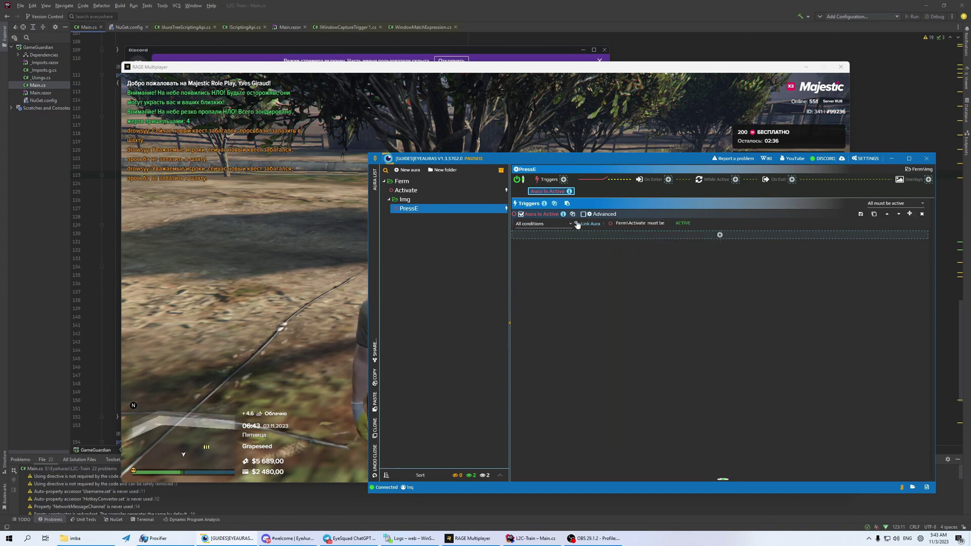
left_click(564, 180)
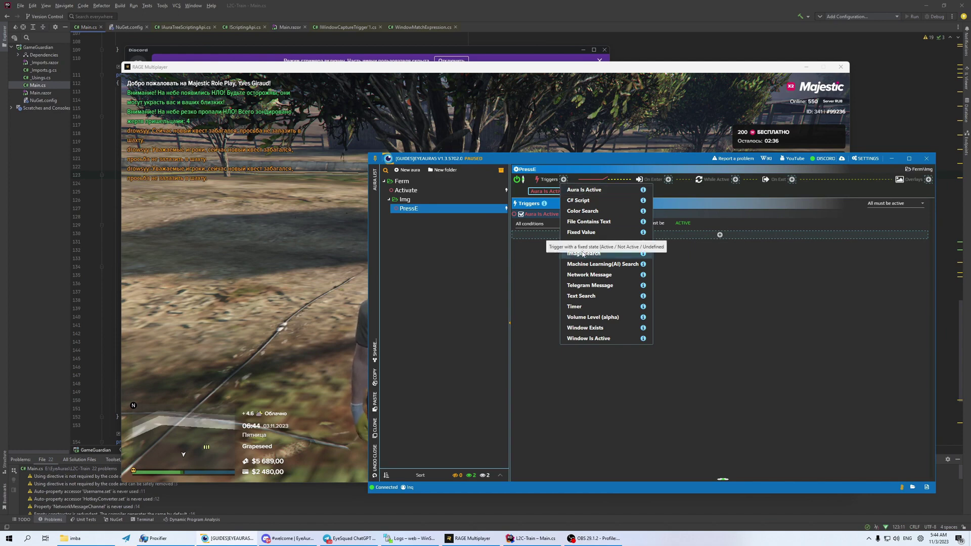
Step: Point the Image Search trigger at RAGE Multiplayer and outline the E prompt in the preview
key("Escape")
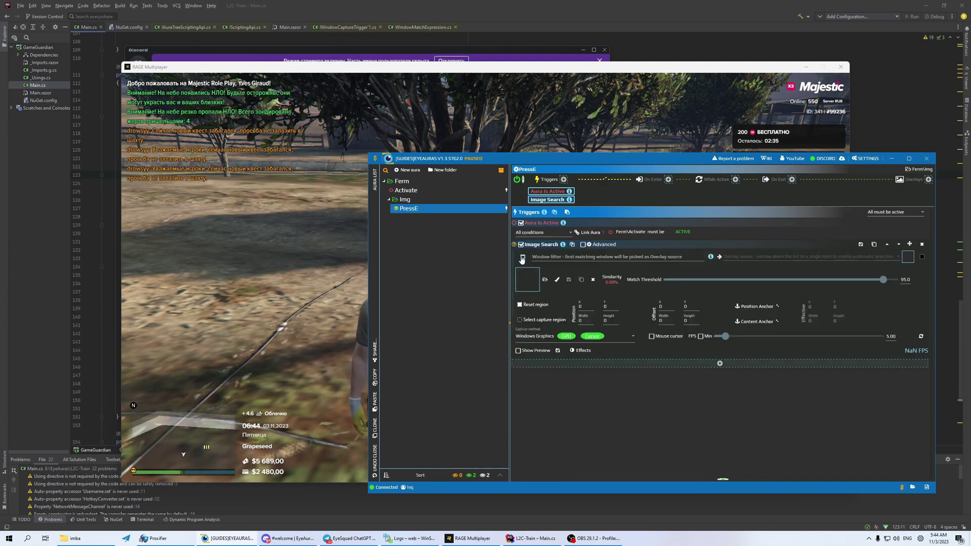
left_click(607, 257)
left_click(547, 298)
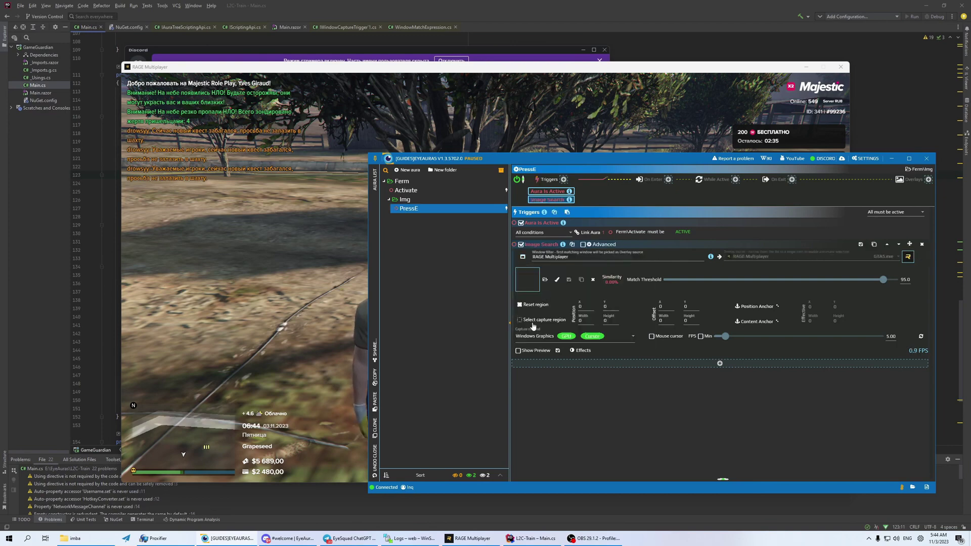
left_click(519, 350)
scroll(602, 369, "down", 1)
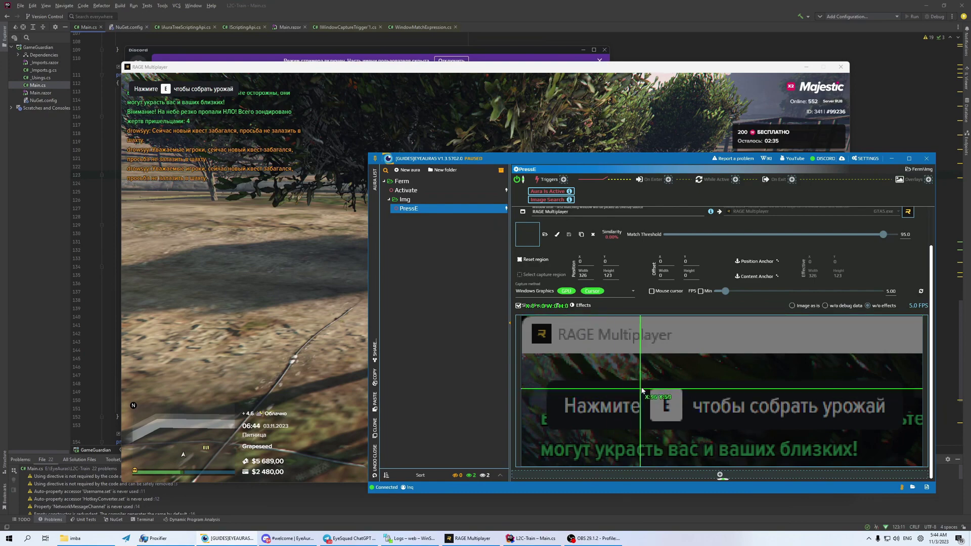
mouse_move(647, 386)
left_mouse_down()
mouse_move(658, 412)
mouse_move(684, 427)
left_mouse_up()
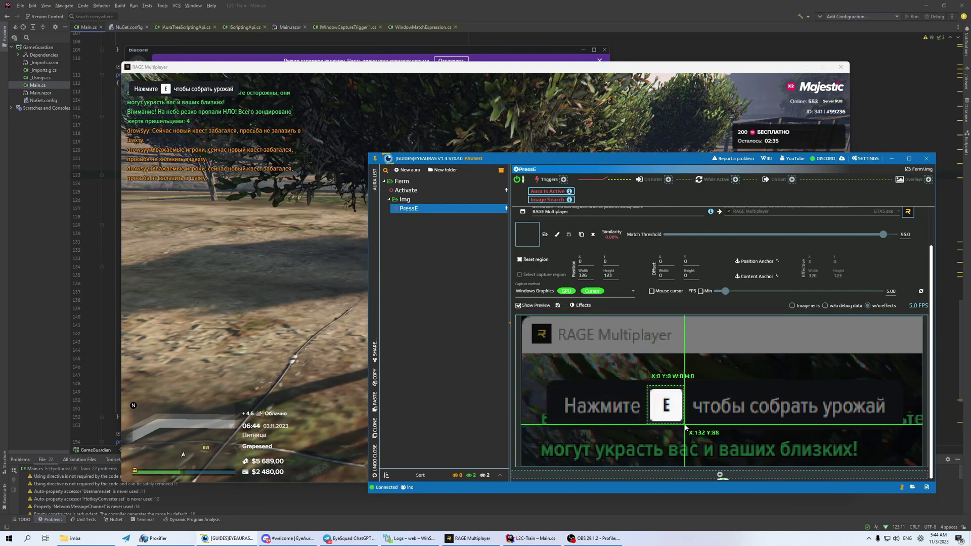
Step: Walk the character toward the tree in the game, then return to EyeAuras
left_click(216, 282)
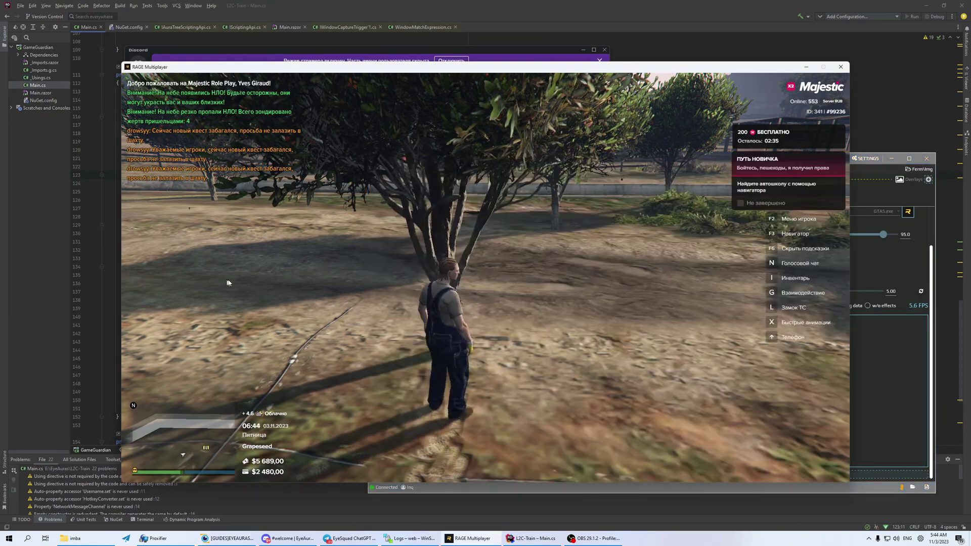
key("w")
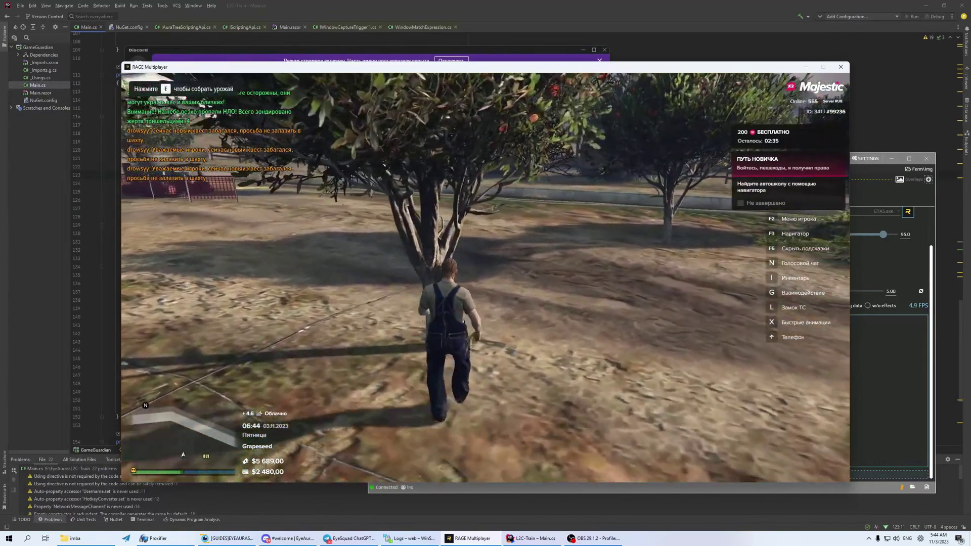
key("alt+Tab")
Step: Use the E prompt as the template, narrow the search region, and set match threshold to 99
left_click(581, 234)
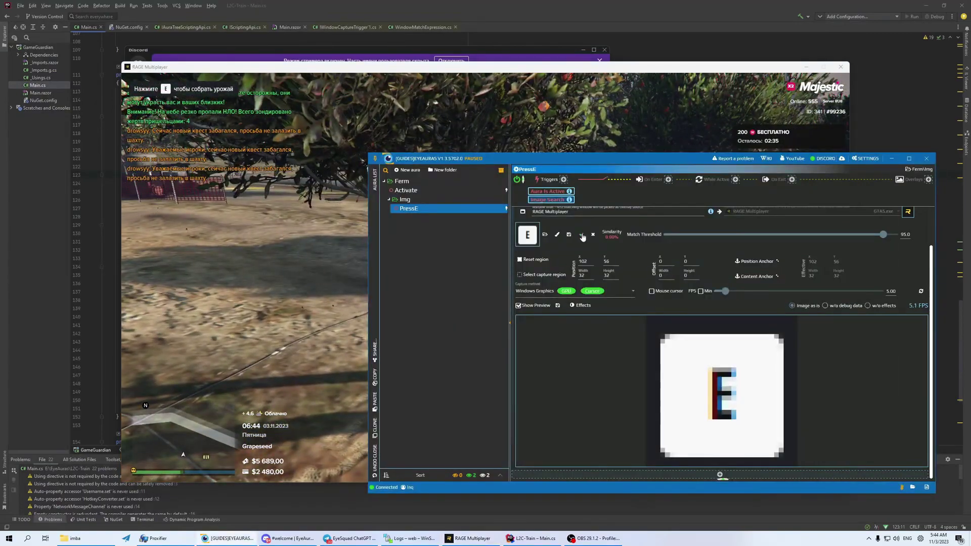
left_click(533, 261)
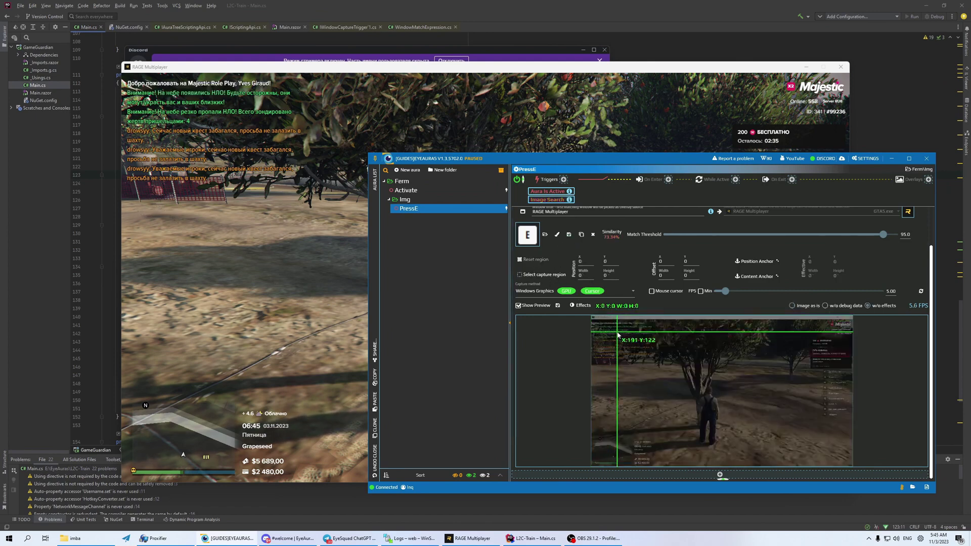
mouse_move(617, 333)
left_mouse_down()
mouse_move(597, 320)
mouse_move(625, 341)
left_mouse_up()
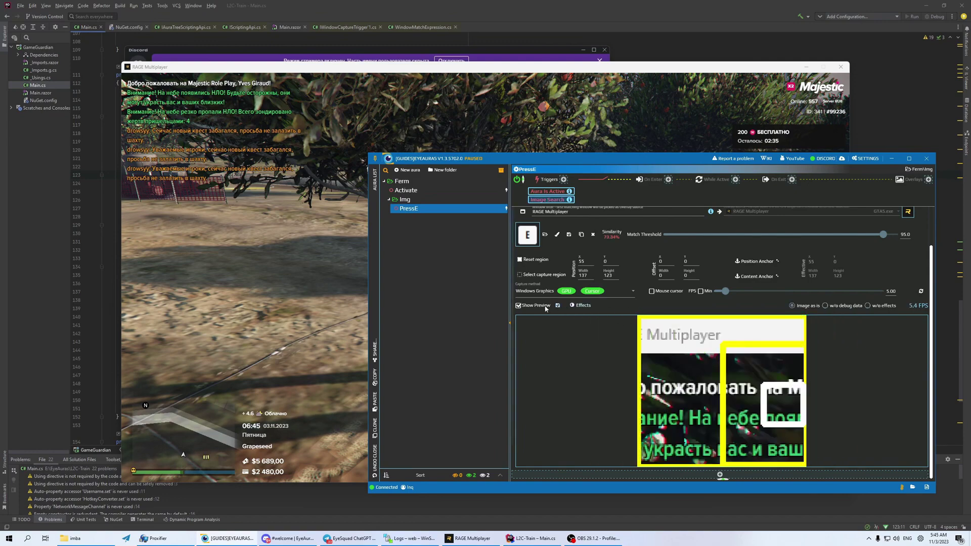
left_click(519, 305)
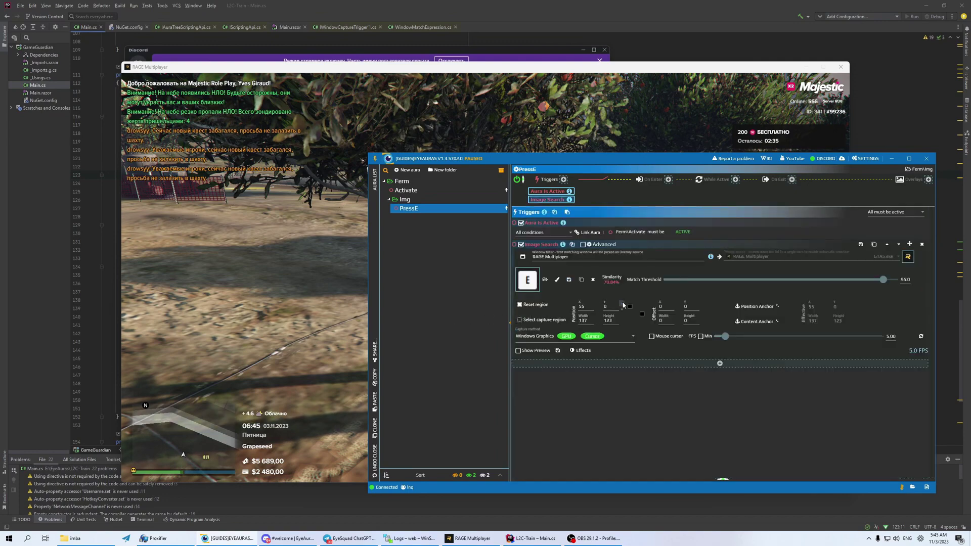
left_click_drag(882, 281, 893, 284)
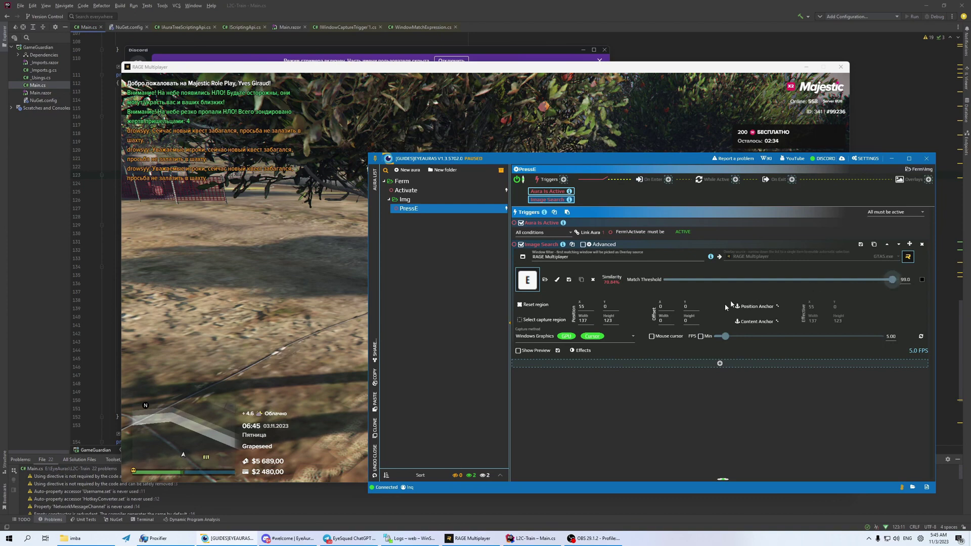
Step: Add an On Enter Send Input action to PressE that presses the E key
left_click(668, 180)
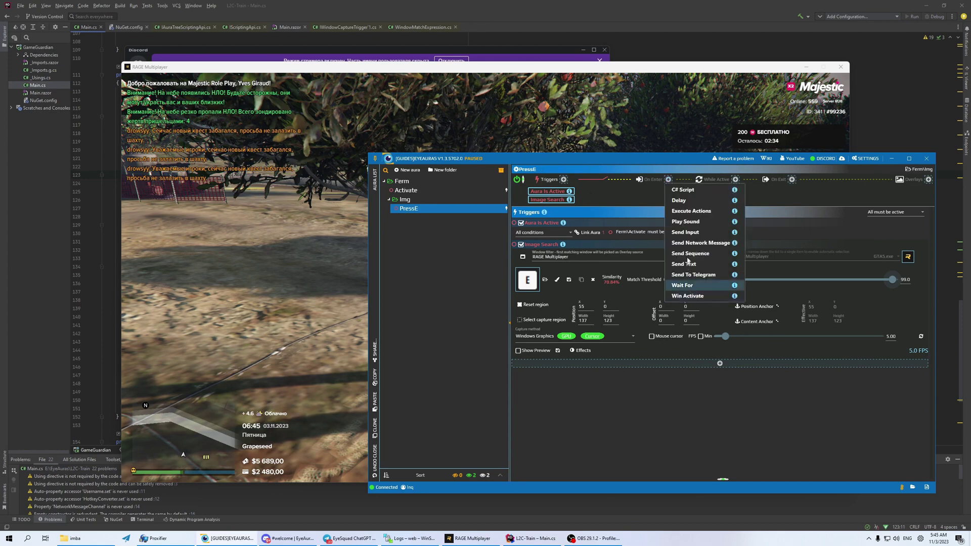
left_click(676, 242)
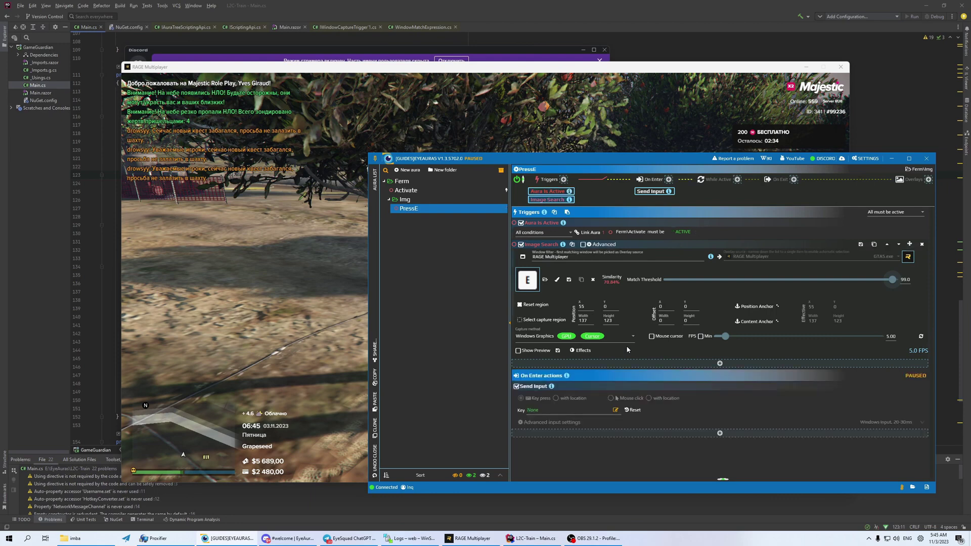
left_click(616, 411)
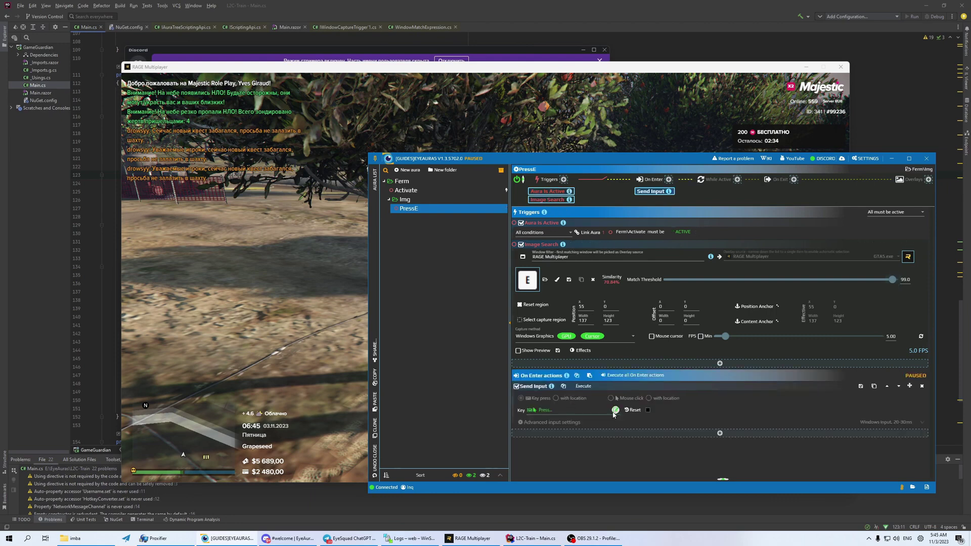
key("e")
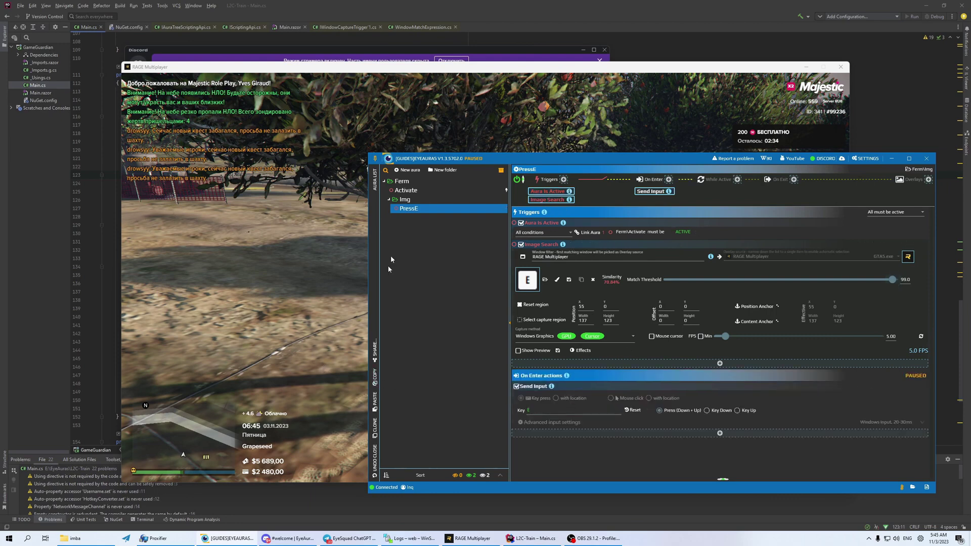
left_click_drag(515, 162, 806, 228)
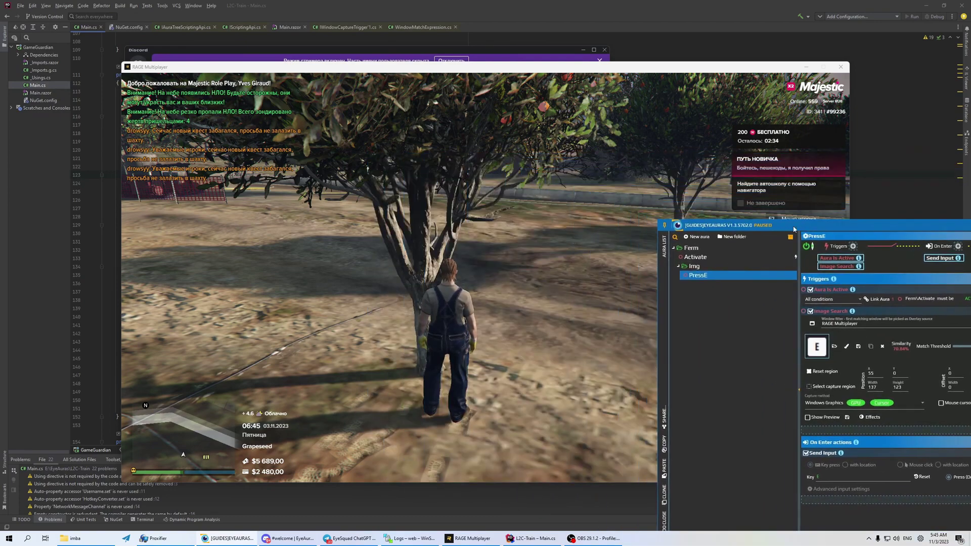
Step: Test in the game by walking to an orange tree with auras enabled, then pause EyeAuras
left_click(672, 218)
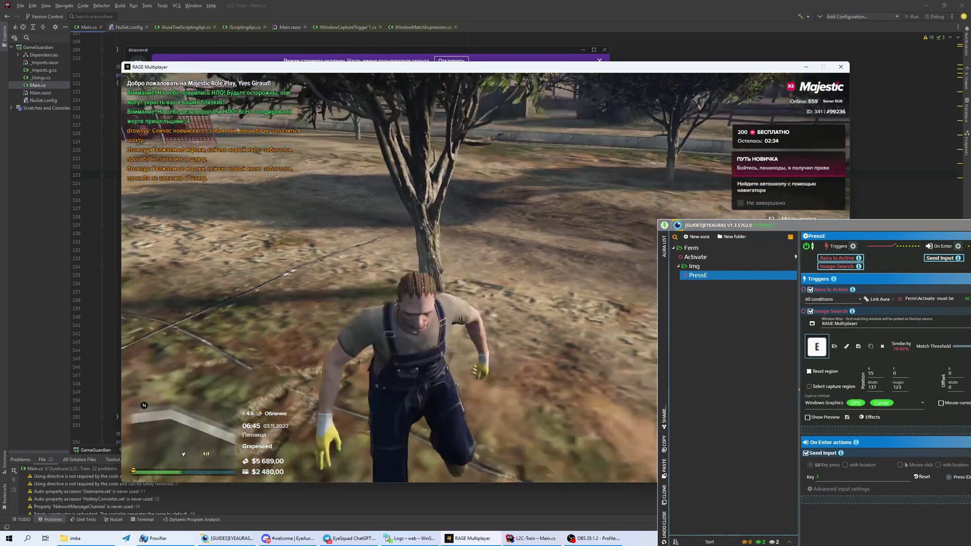
key("d")
key("w")
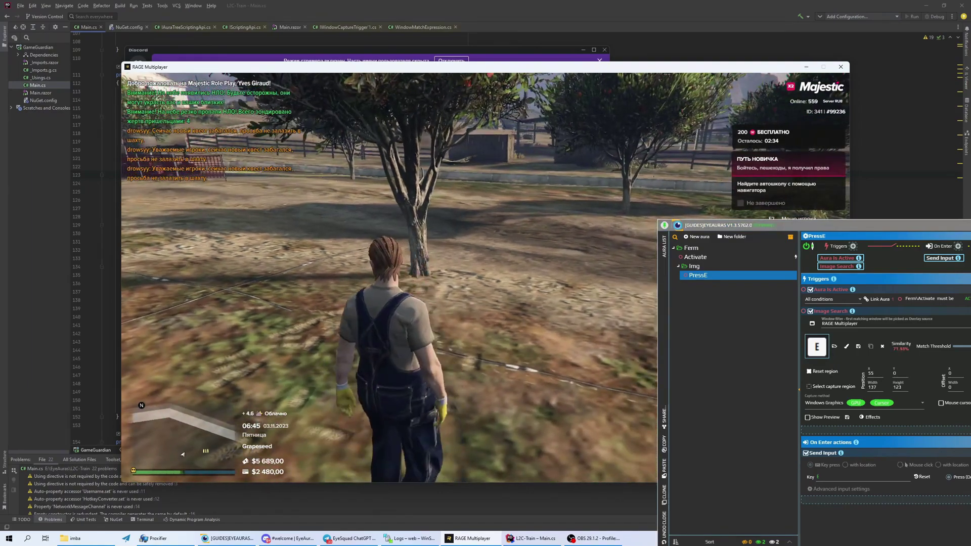
key("w")
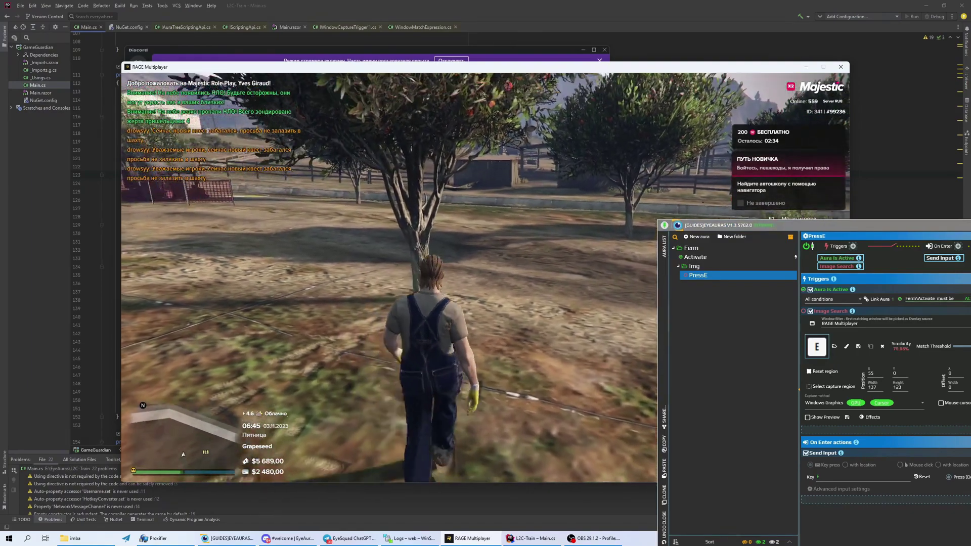
key("e")
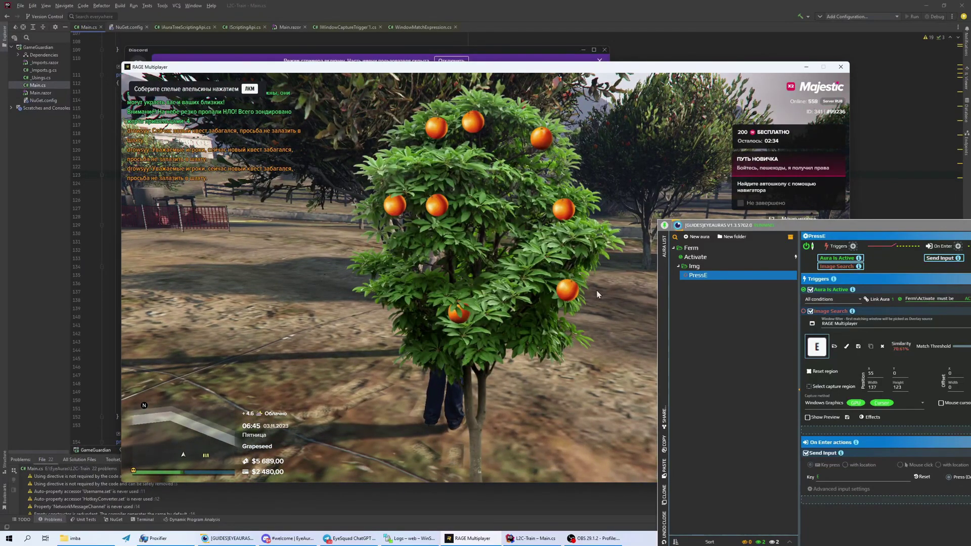
left_click(664, 228)
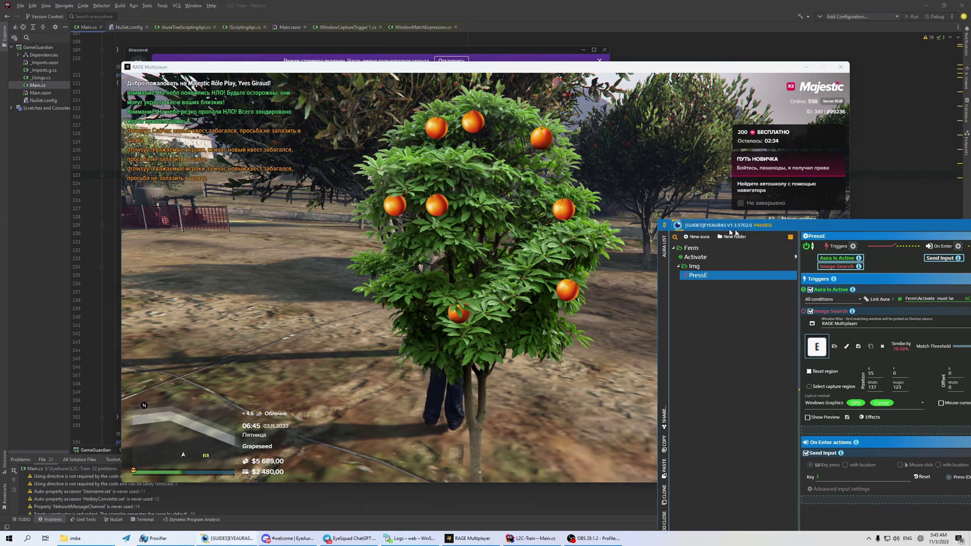
left_click_drag(801, 230, 588, 179)
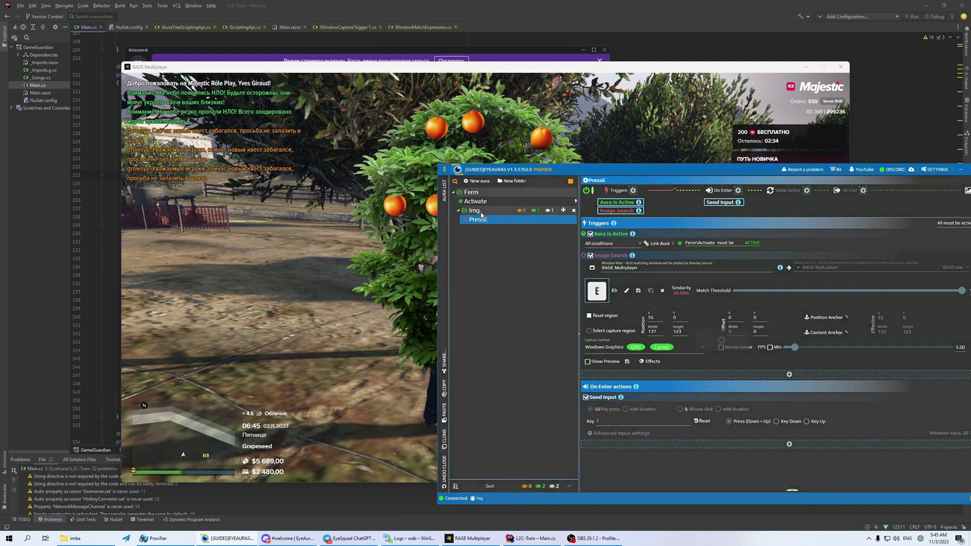
Step: Add a second aura called Orange to the Img folder beside PressE
left_click(481, 215)
right_click(484, 214)
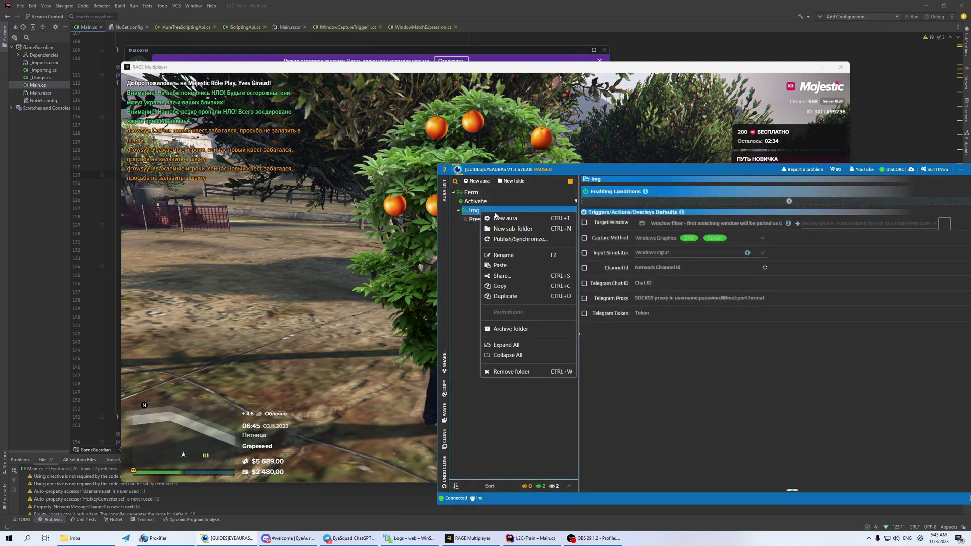
left_click(496, 217)
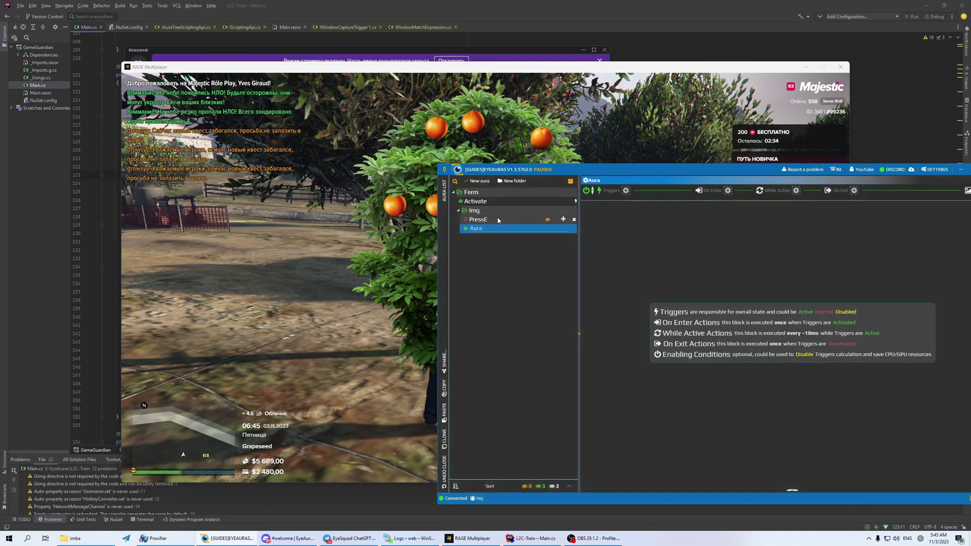
type("nge")
key("Return")
Step: Add an Image Search trigger to Orange watching the RAGE Multiplayer window
left_click(626, 191)
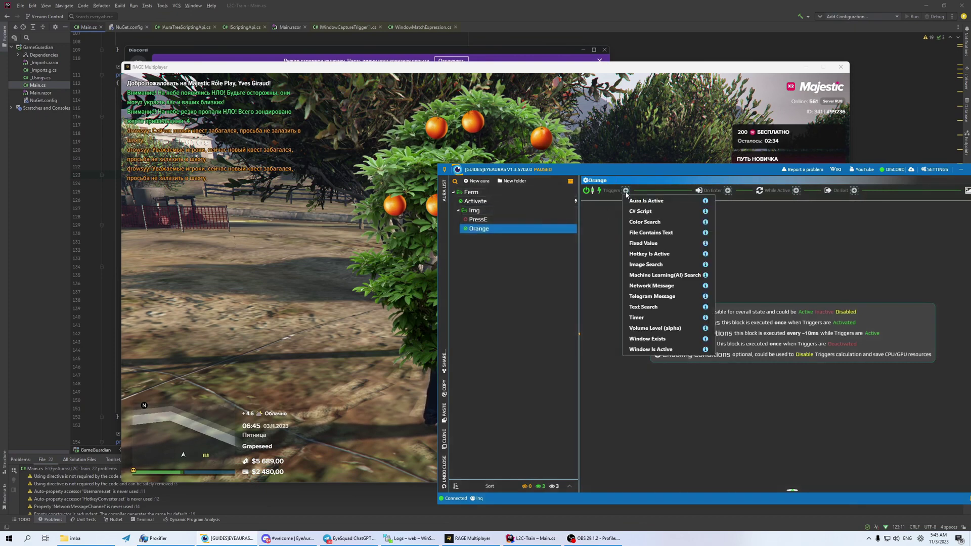
left_click(651, 265)
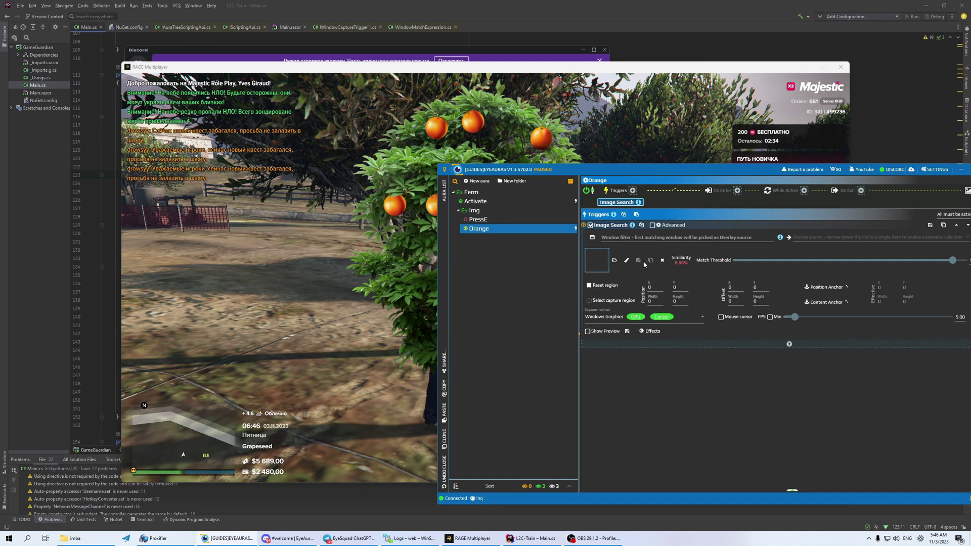
left_click(592, 238)
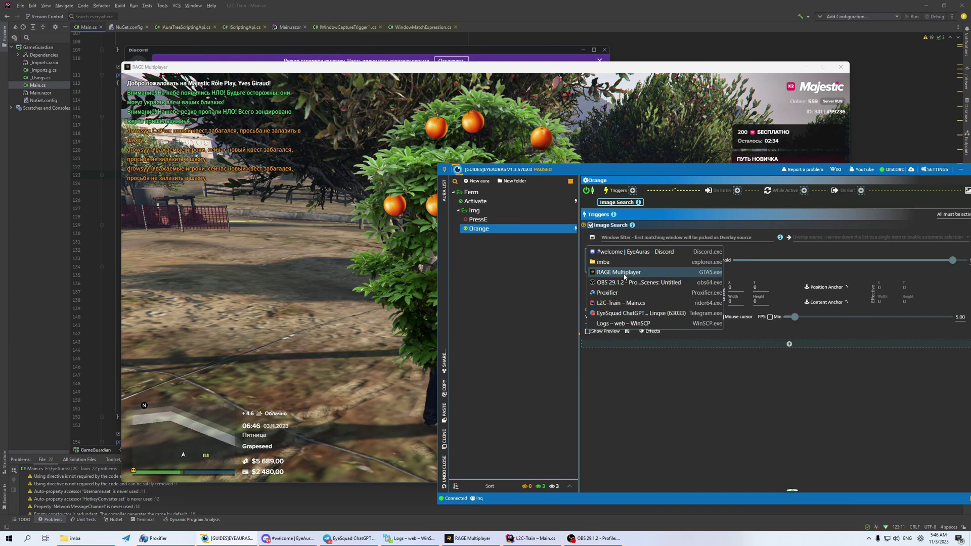
left_click(624, 277)
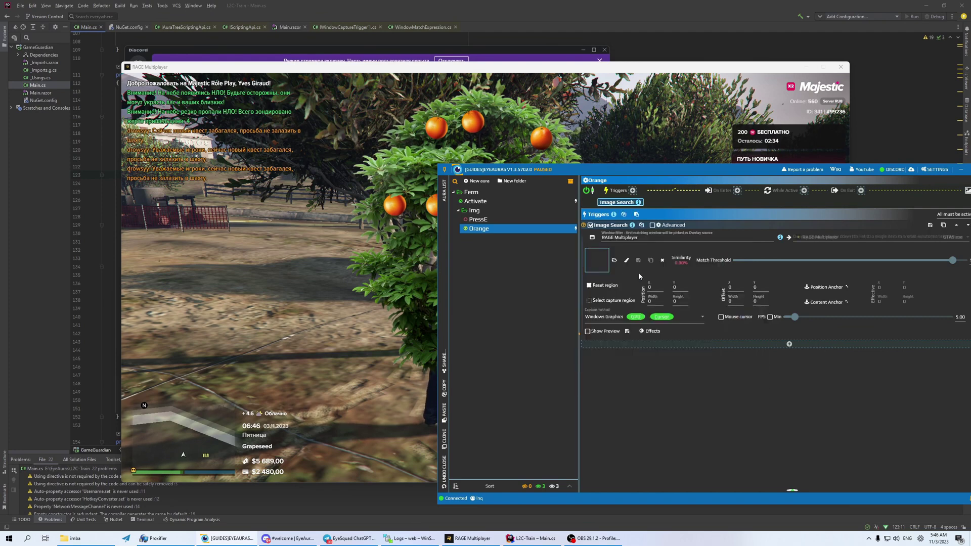
left_click_drag(599, 173, 500, 167)
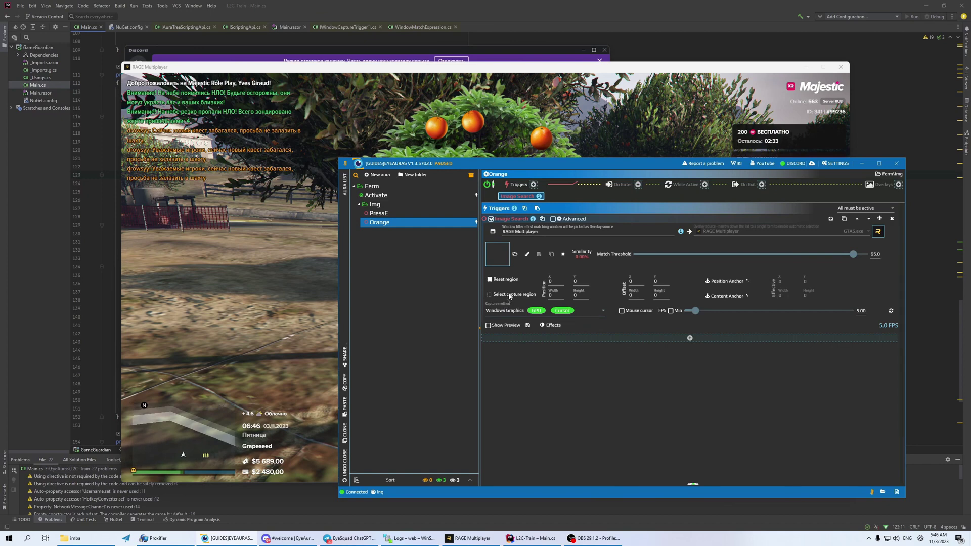
Step: Show the preview and narrow the capture region to the orange tree (659, 83, 597×690)
left_click(505, 326)
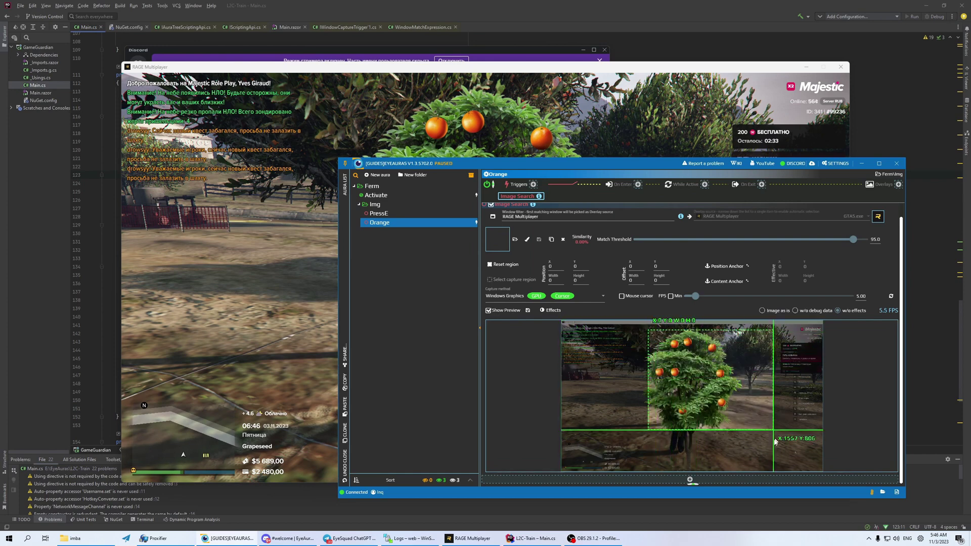
mouse_move(647, 329)
left_mouse_down()
mouse_move(733, 405)
mouse_move(740, 427)
left_mouse_up()
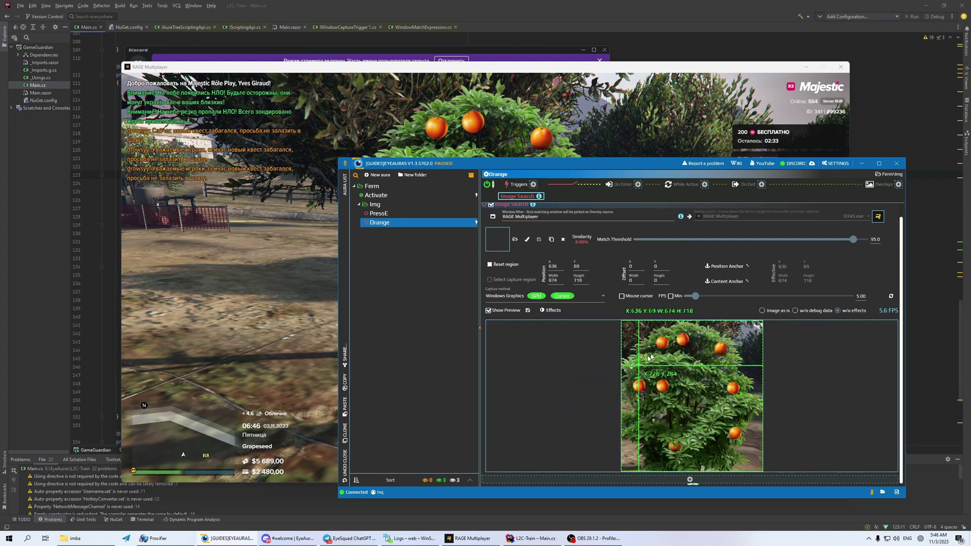
mouse_move(752, 322)
left_mouse_down()
mouse_move(614, 477)
mouse_move(626, 472)
left_mouse_up()
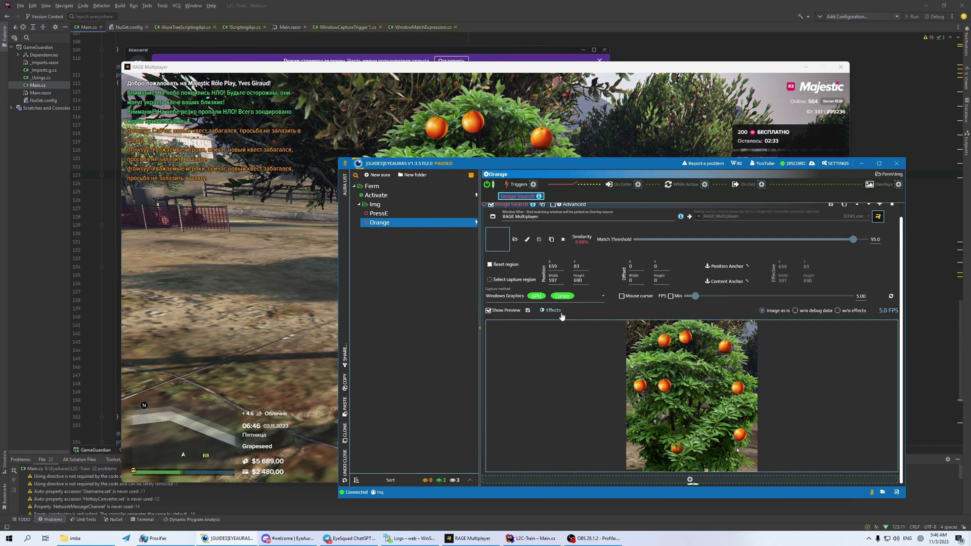
Step: Add an HSV Range effect to the Orange capture, sampling the orange colour from a fruit
scroll(561, 316, "up", 1)
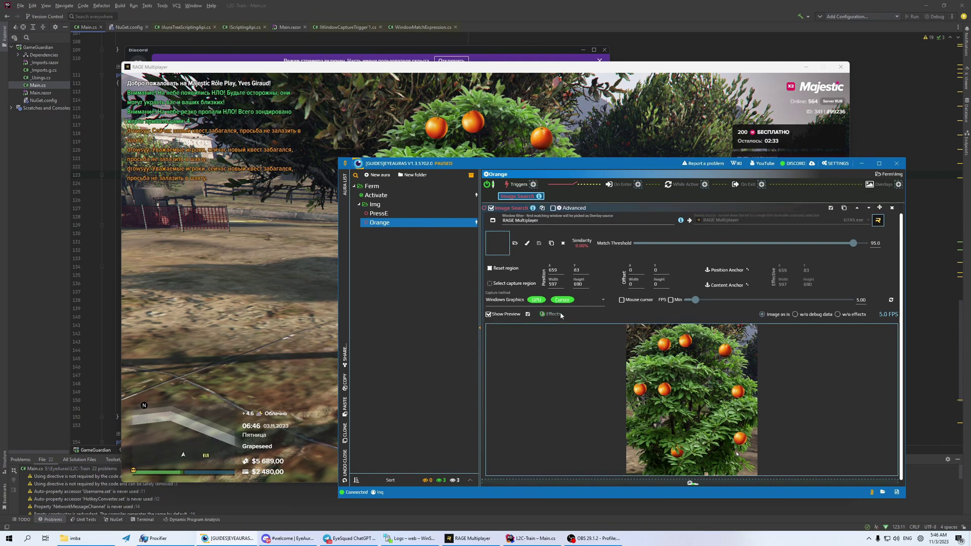
left_click(561, 316)
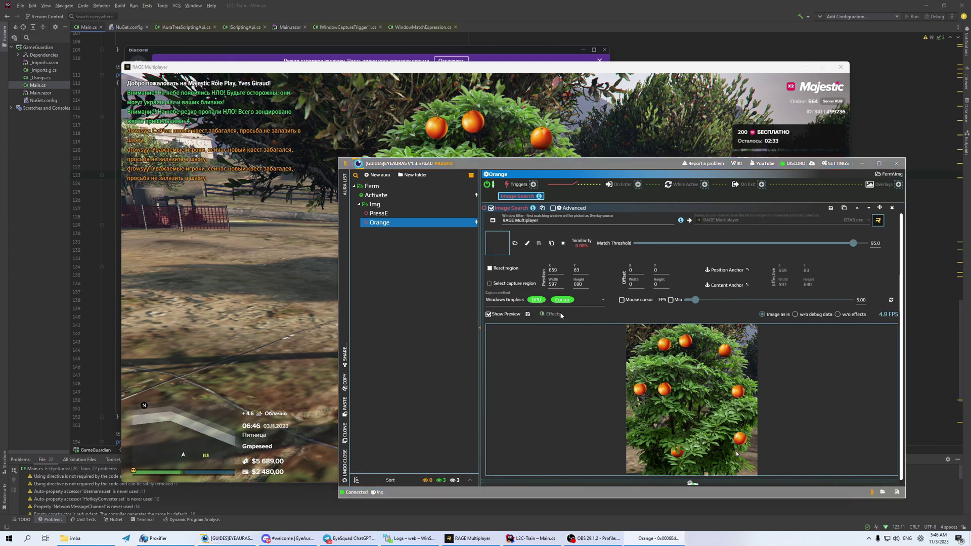
left_click(543, 278)
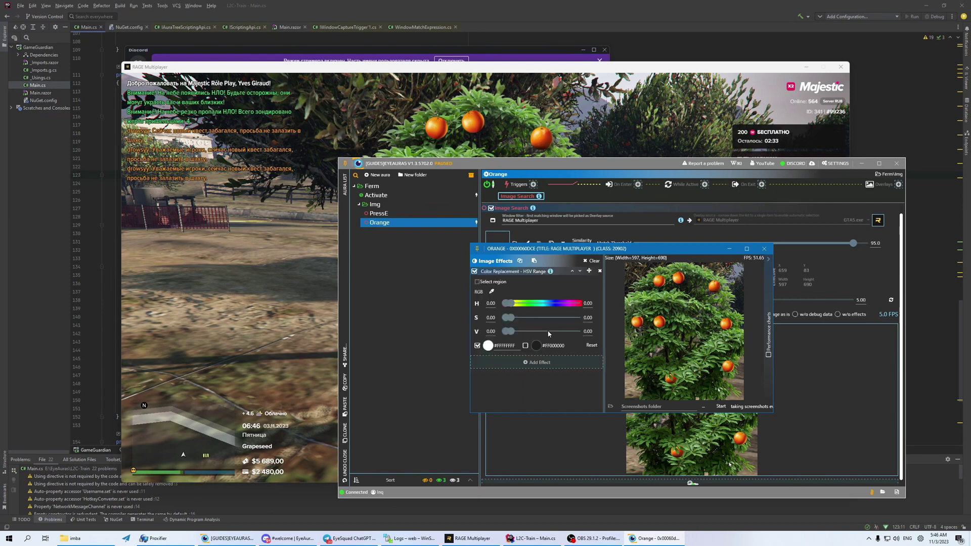
left_click(492, 292)
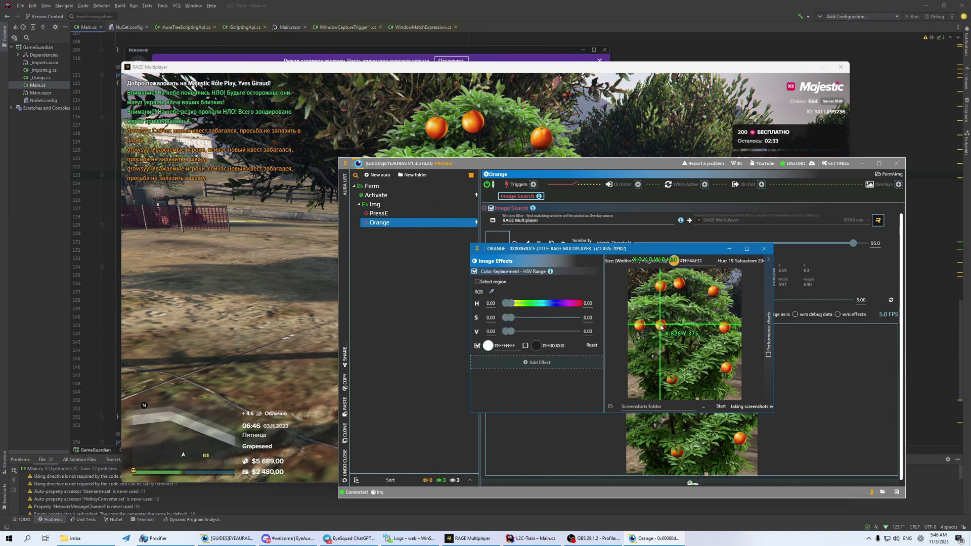
left_click(660, 327)
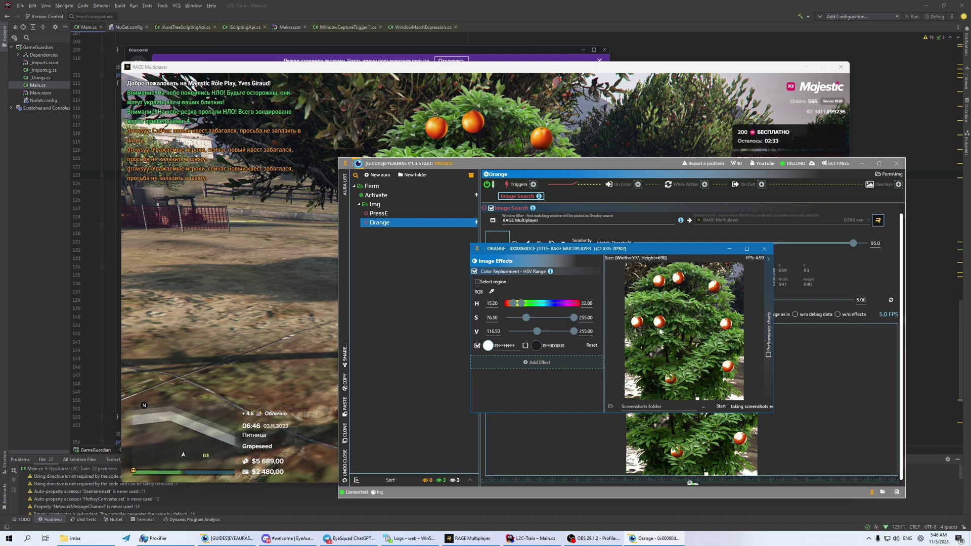
mouse_move(559, 328)
left_click(525, 346)
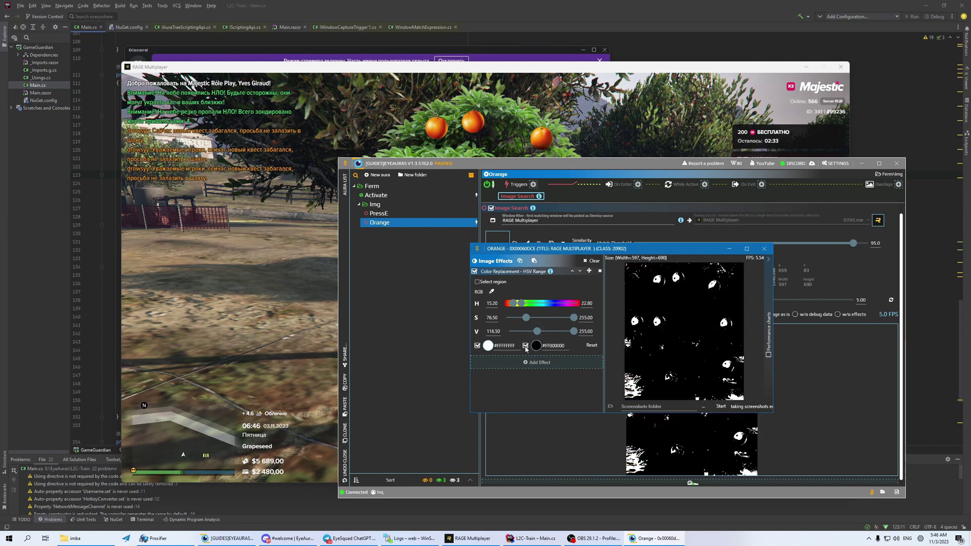
left_click(525, 346)
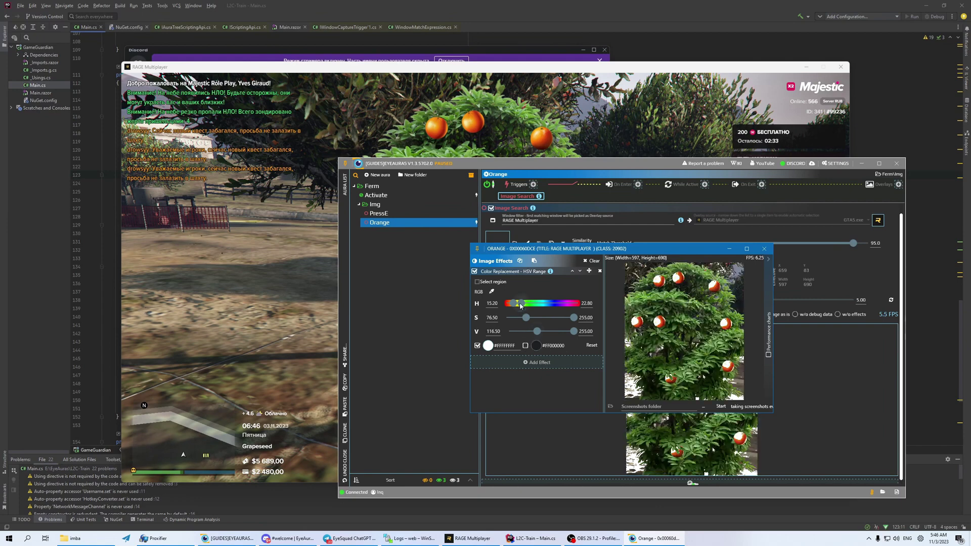
Step: Tune the range to H 15.20–27.11, S 151.41–255, V 173.76–255 and blacken other colours
mouse_move(521, 303)
left_mouse_down()
mouse_move(534, 321)
mouse_move(551, 320)
left_mouse_up()
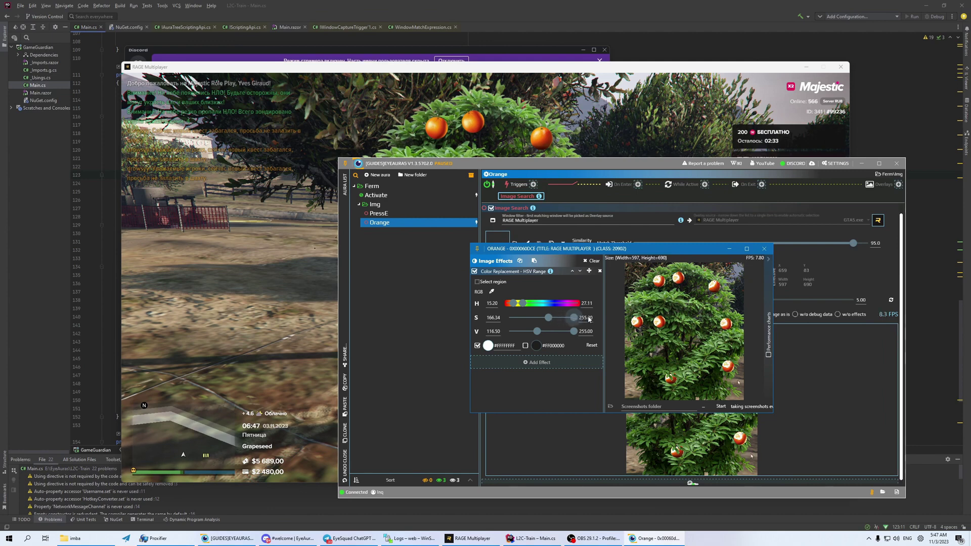
mouse_move(538, 331)
left_mouse_down()
mouse_move(505, 328)
mouse_move(573, 324)
mouse_move(546, 324)
left_mouse_up()
mouse_move(547, 320)
left_mouse_down()
mouse_move(526, 318)
mouse_move(547, 317)
mouse_move(530, 333)
mouse_move(553, 332)
mouse_move(534, 318)
mouse_move(548, 317)
left_mouse_up()
left_click(526, 346)
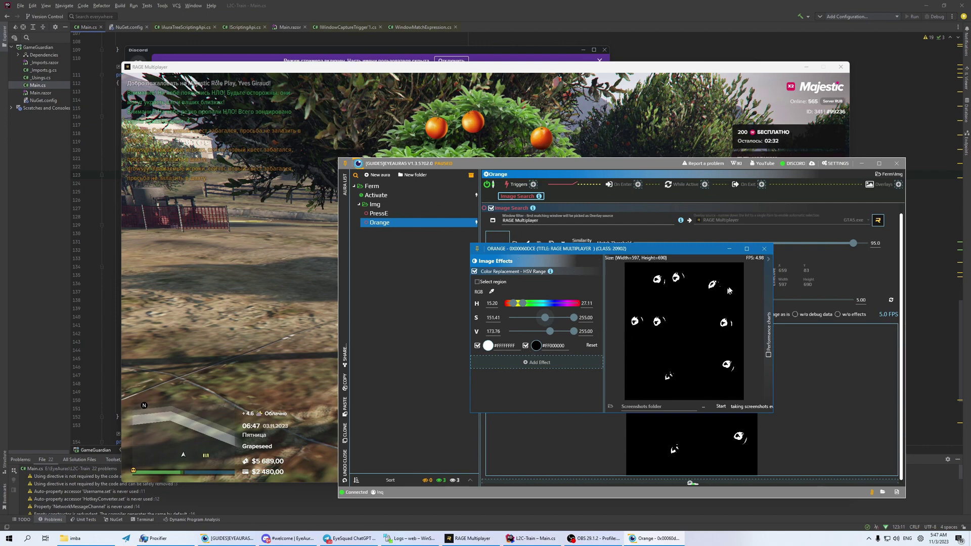
left_click(764, 250)
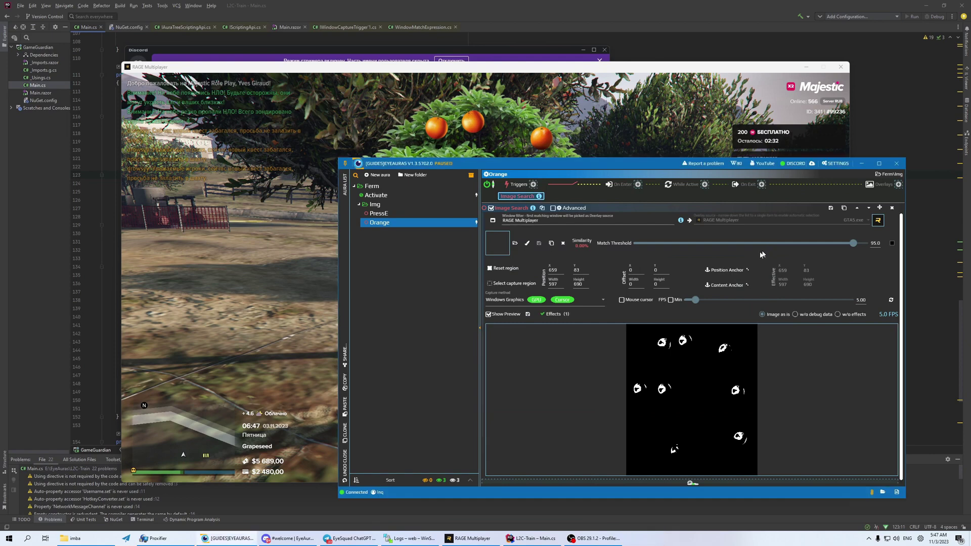
Step: Capture a 5×5 white spot from the mask as the Orange search template
left_click(512, 284)
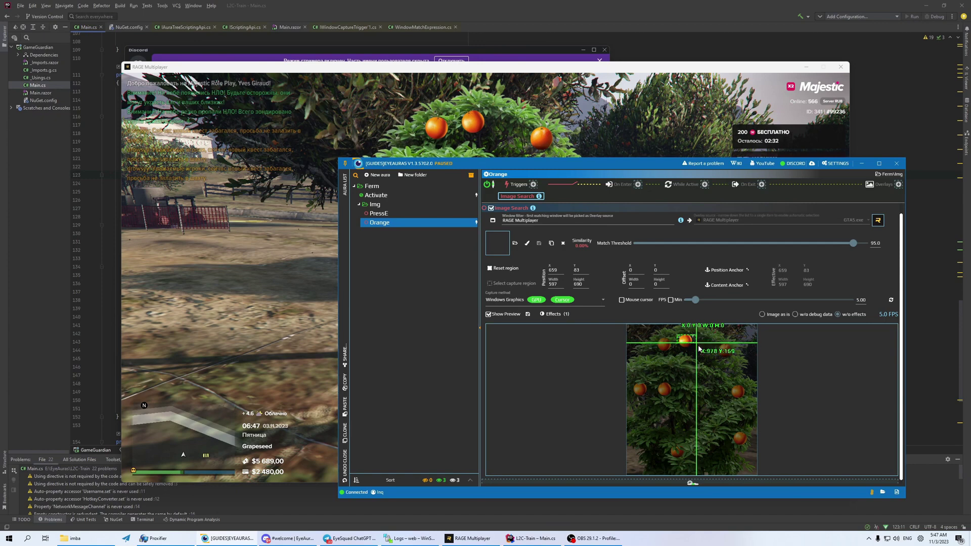
left_click_drag(698, 346, 698, 347)
left_click_drag(641, 377, 640, 377)
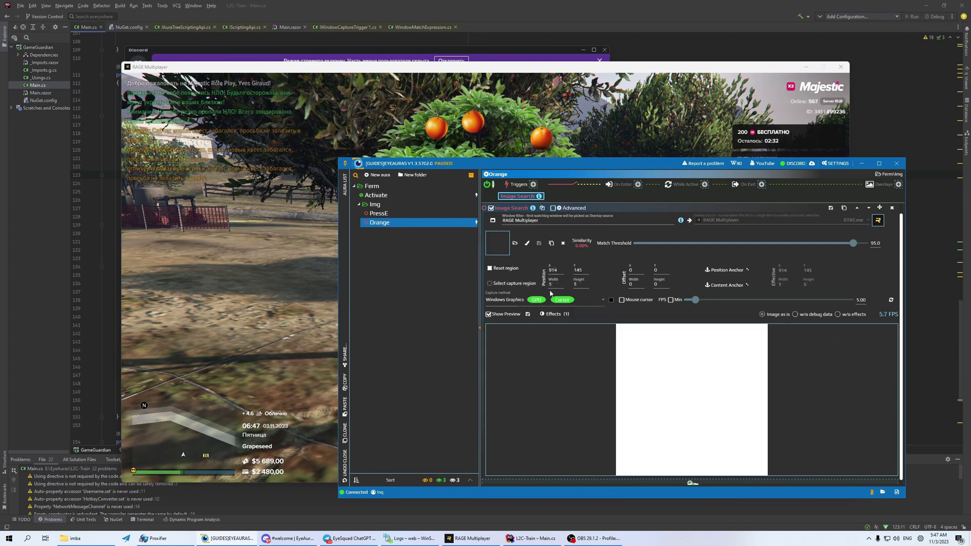
left_click(552, 244)
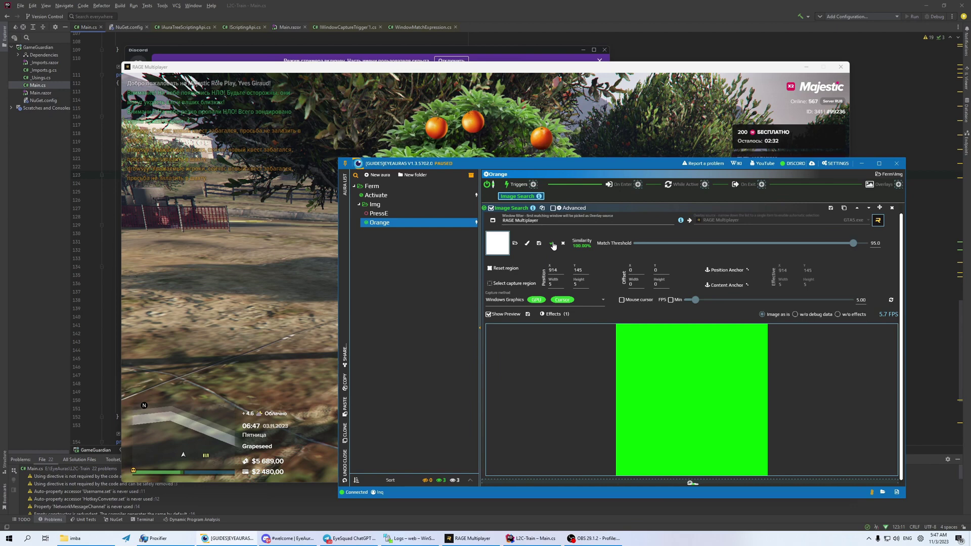
Step: Redraw the capture region around the orange tree (625, 77, 651×740) and hide the preview
left_click(545, 314)
left_click(508, 275)
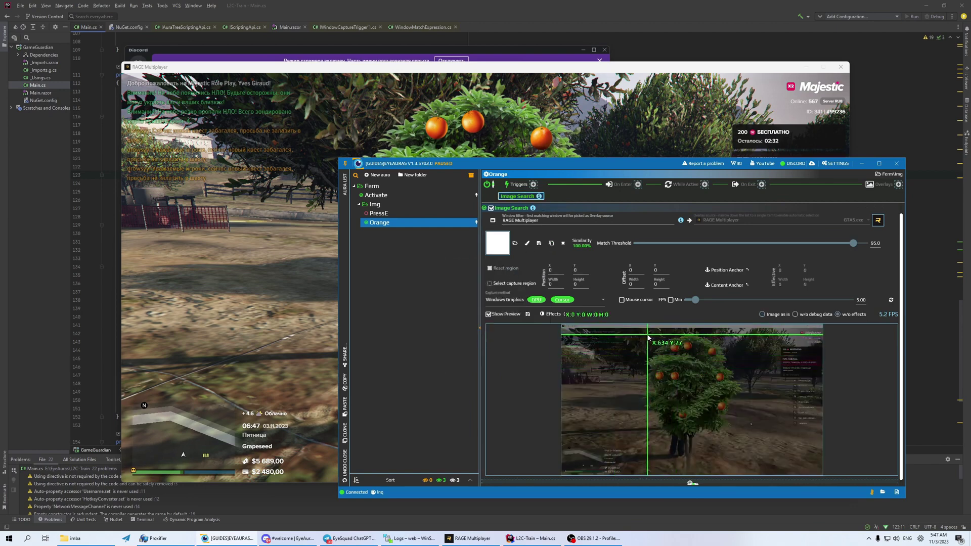
left_click_drag(648, 335, 737, 438)
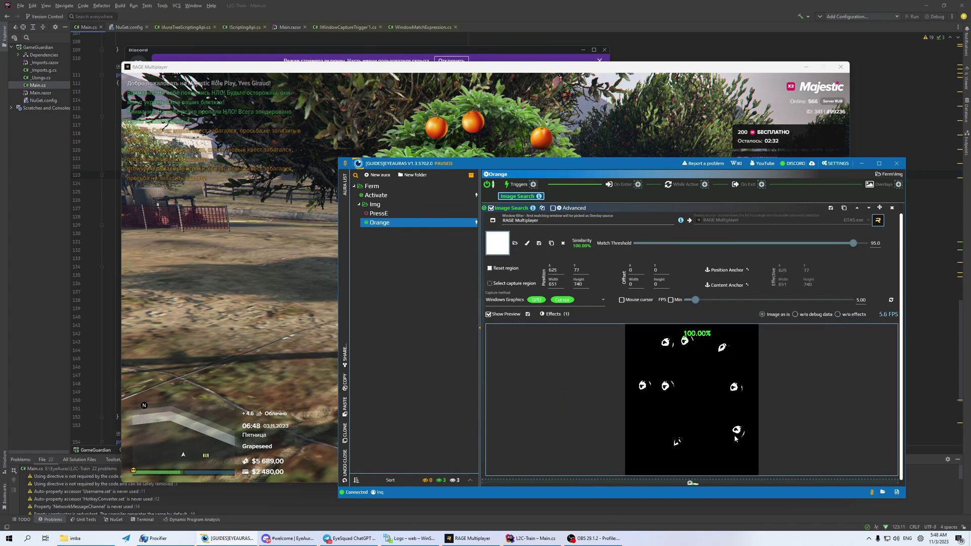
left_click(500, 315)
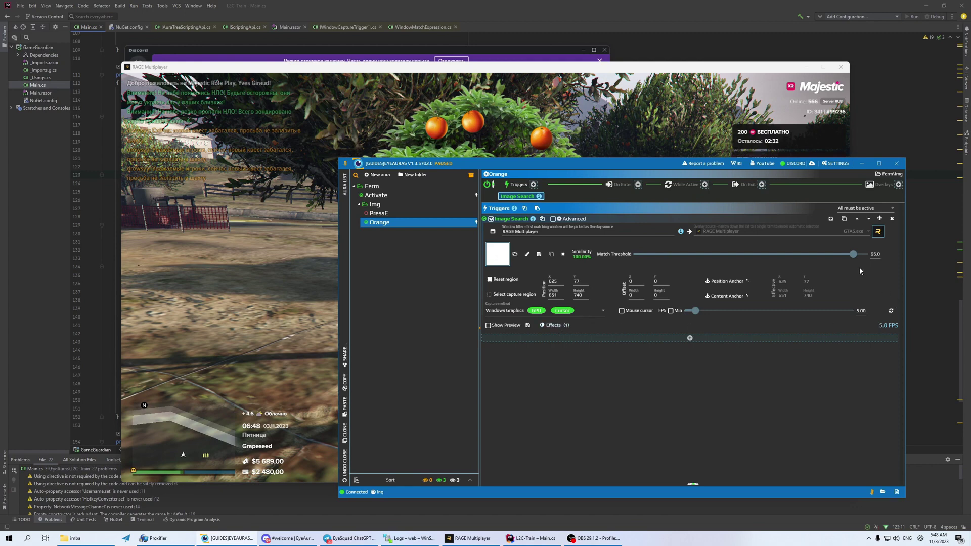
Step: Set match threshold 99 and 10 FPS, and add an Aura Is Active trigger linked to Ferm\Activate
left_click_drag(855, 258, 861, 258)
scroll(862, 311, "up", 5)
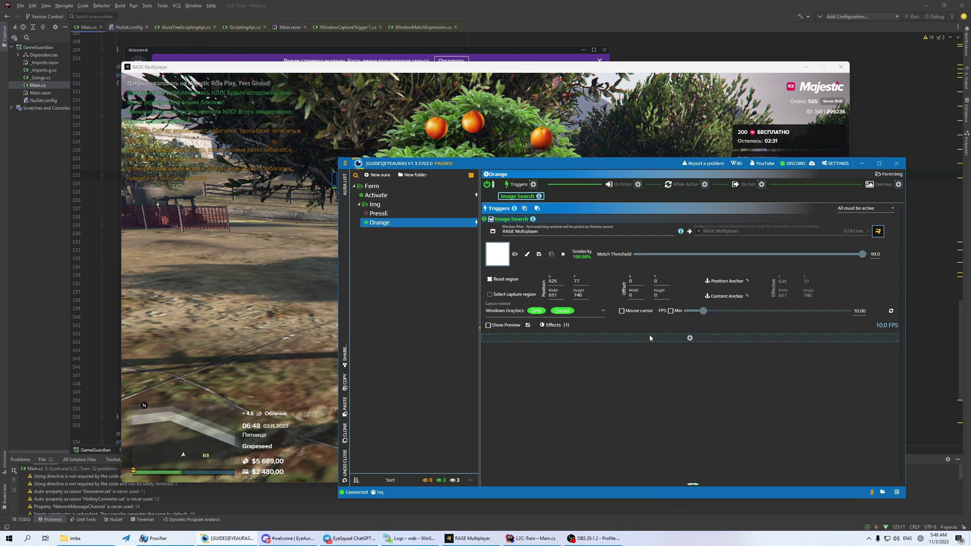
left_click(533, 184)
left_click(545, 197)
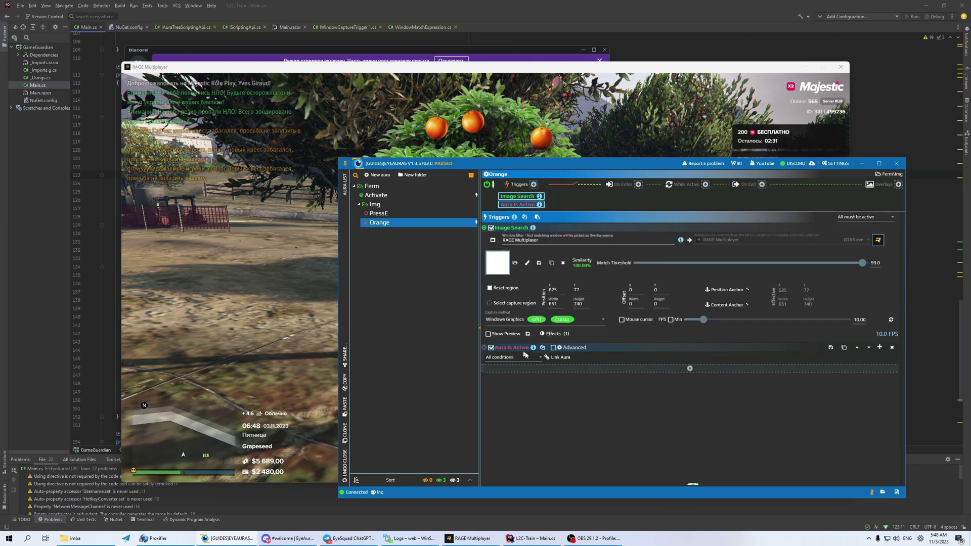
left_click(559, 357)
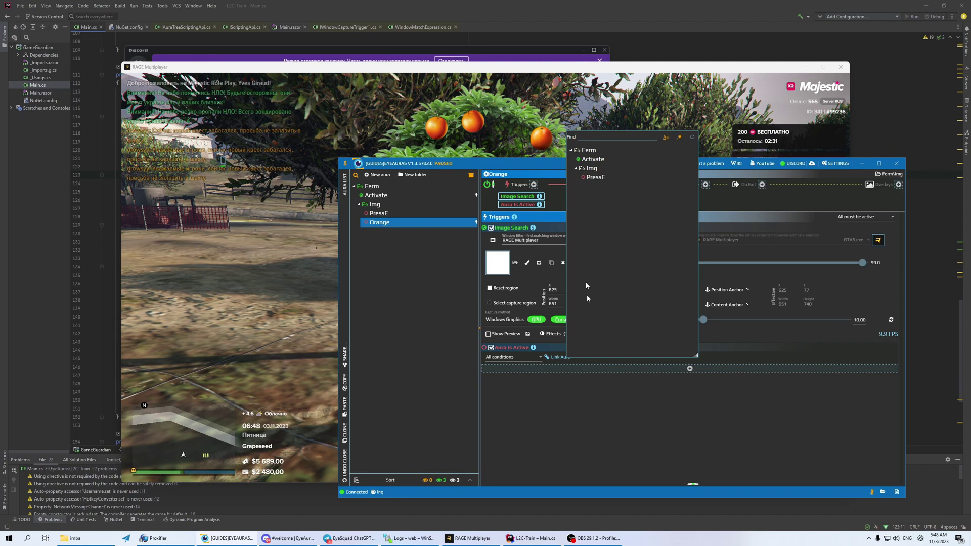
left_click(593, 159)
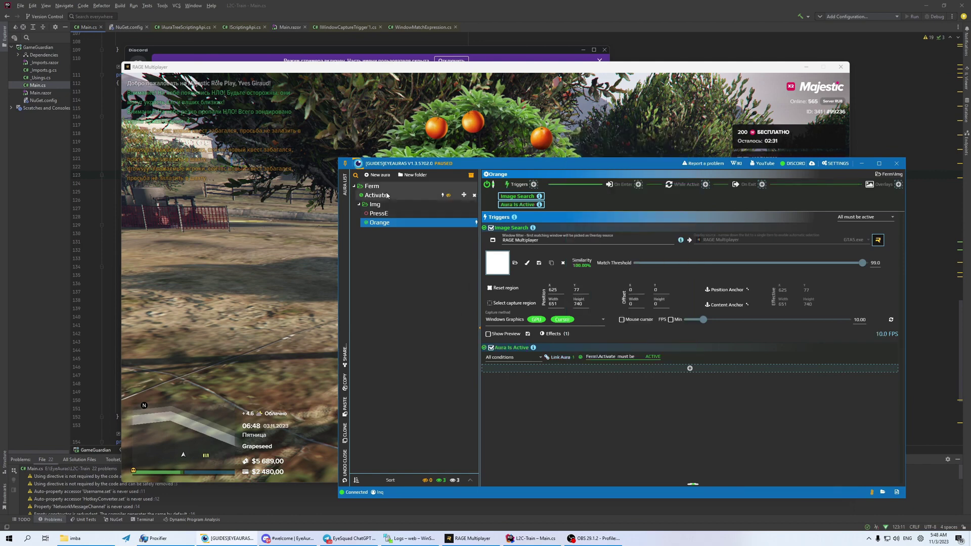
left_click(386, 196)
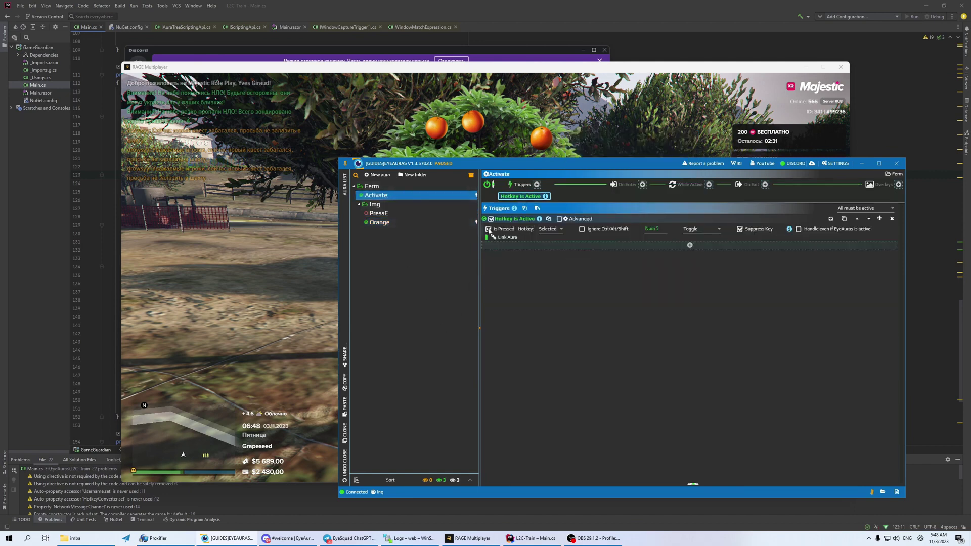
left_click(384, 222)
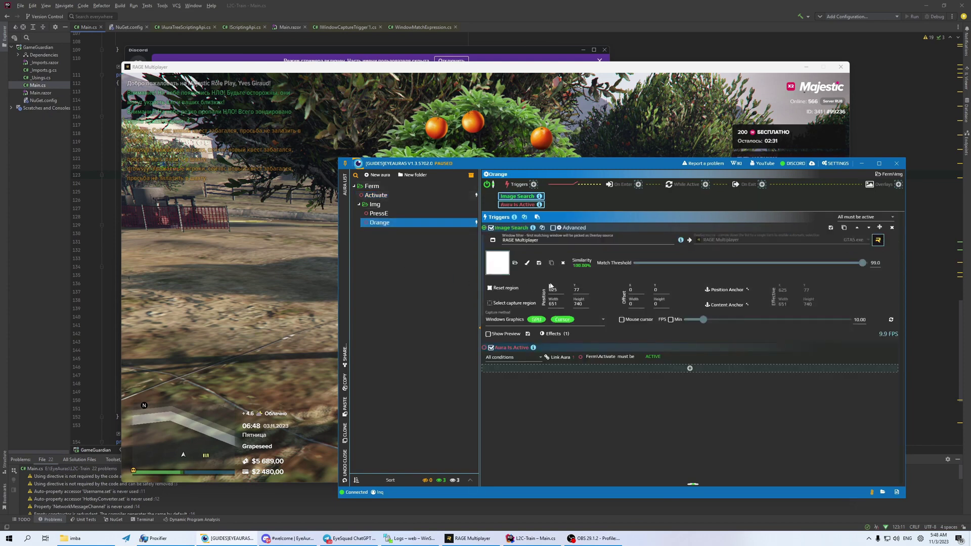
Step: Add a While Active Send Input action, replacing a mistaken on-enter one
left_click(639, 184)
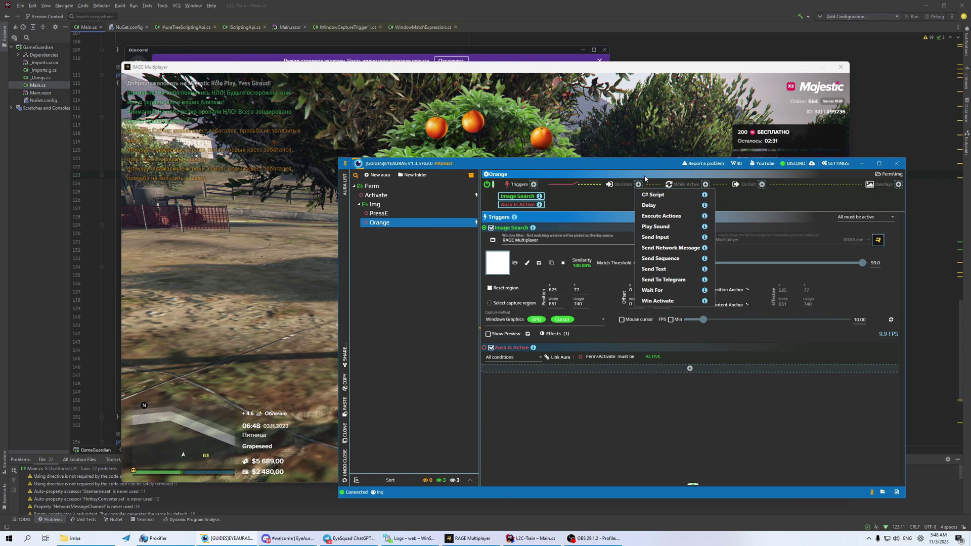
left_click(669, 238)
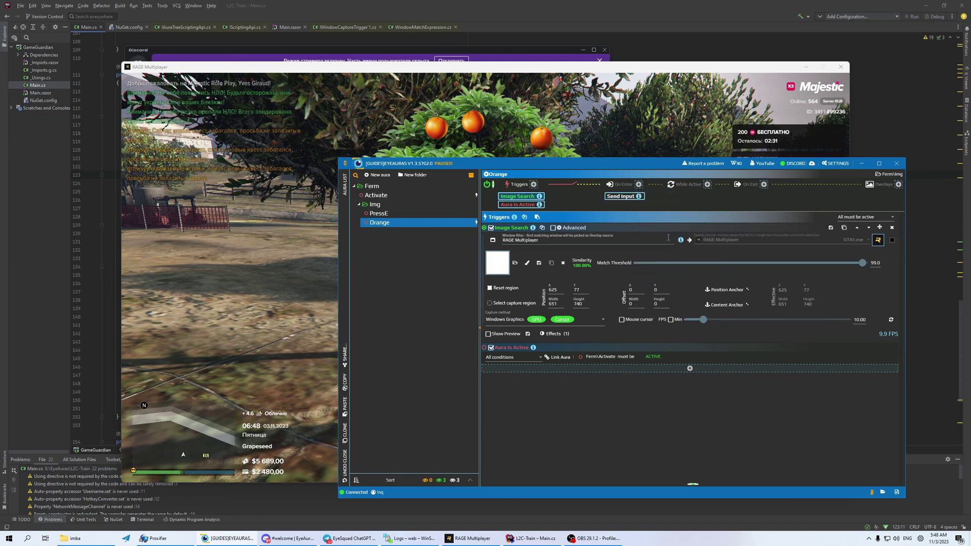
left_click(890, 397)
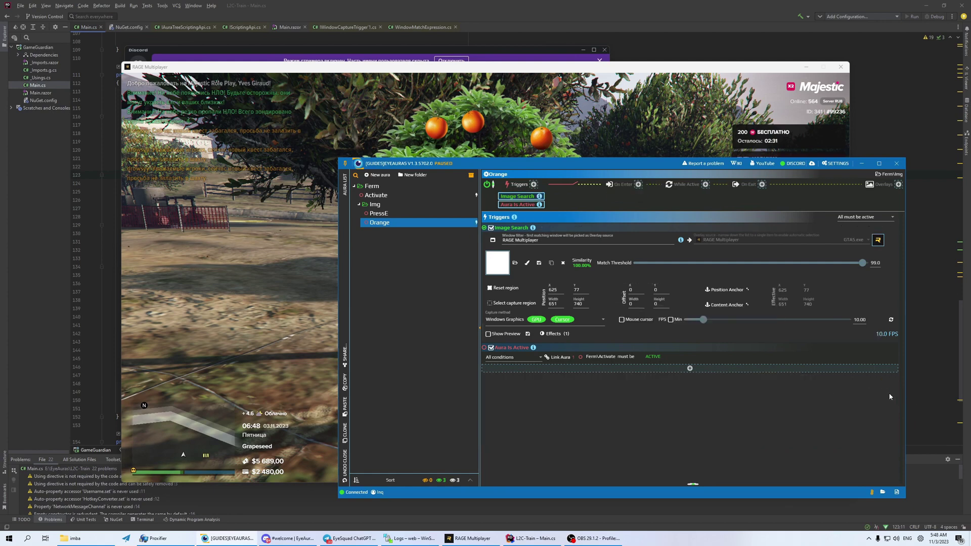
left_click(706, 185)
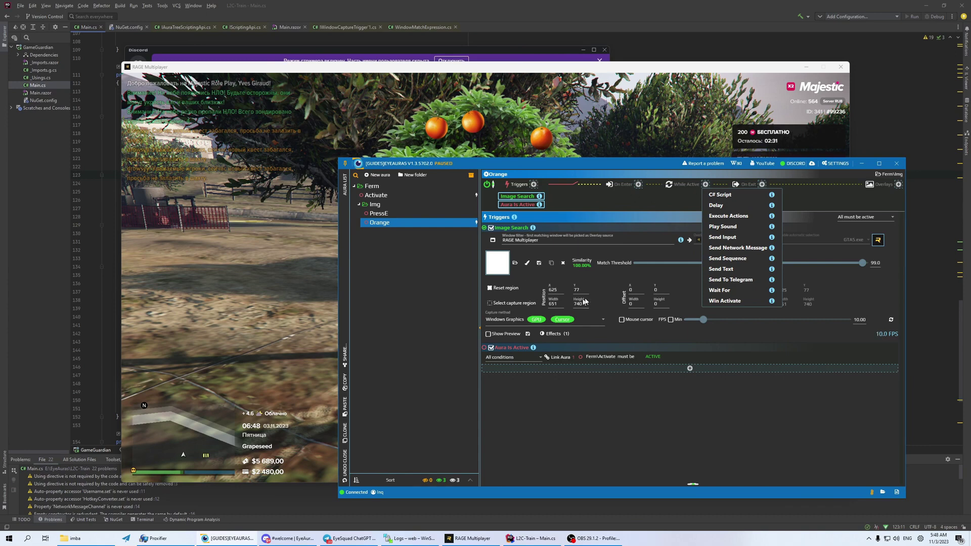
left_click(741, 237)
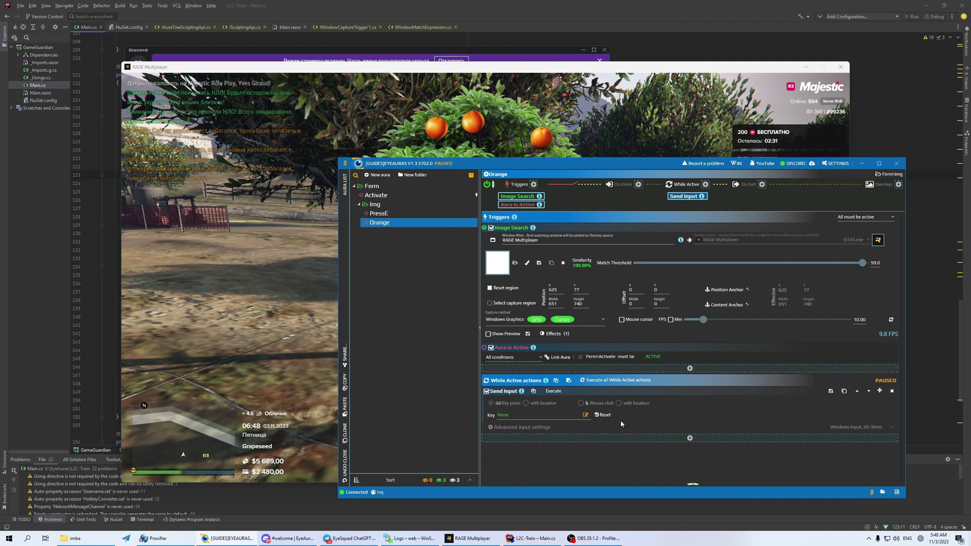
Step: Make the Send Input a left mouse click at the centre of the Orange aura's match
left_click(622, 404)
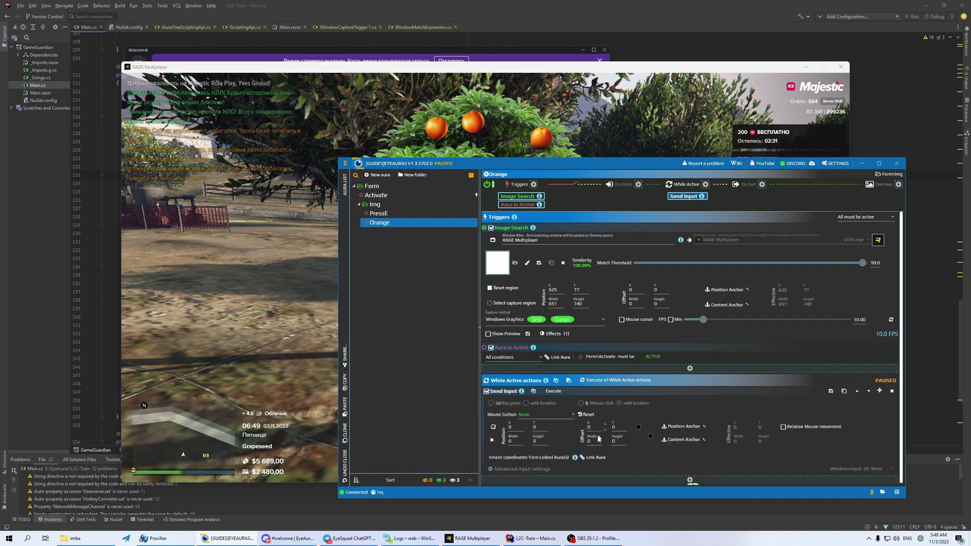
left_click(597, 458)
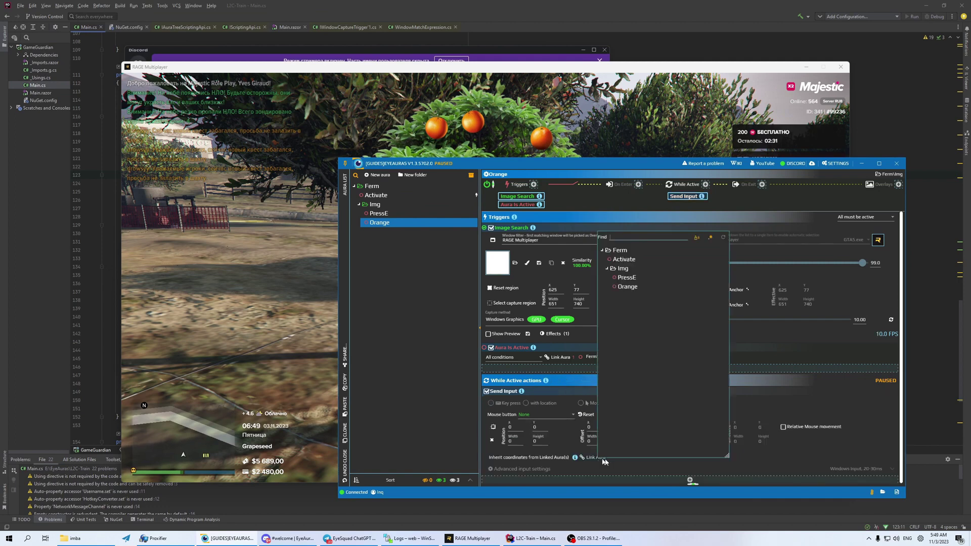
left_click(628, 287)
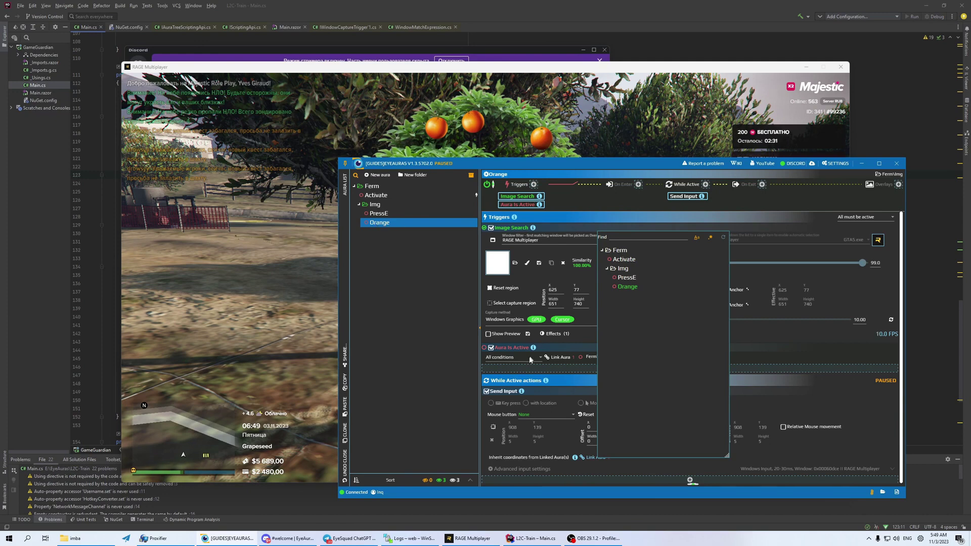
left_click(418, 422)
left_click(537, 415)
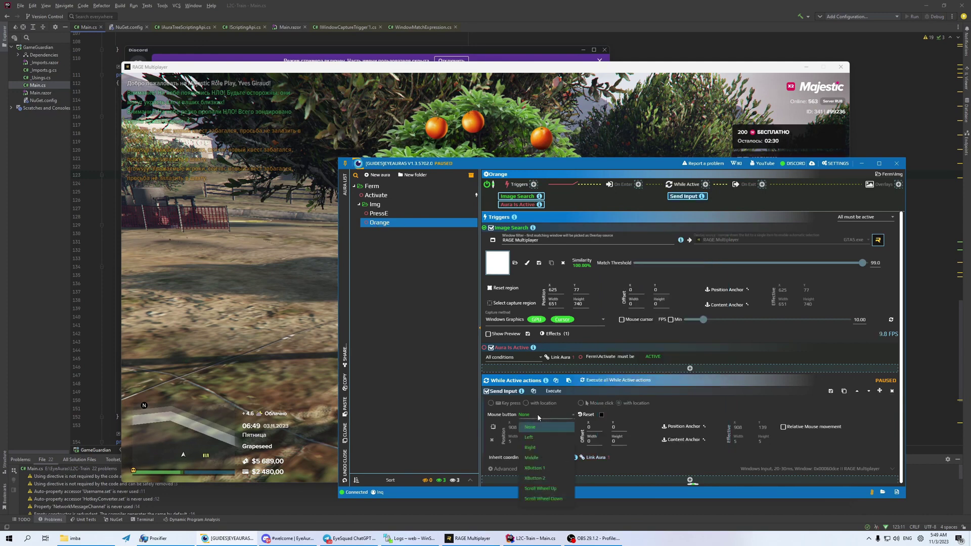
left_click(537, 438)
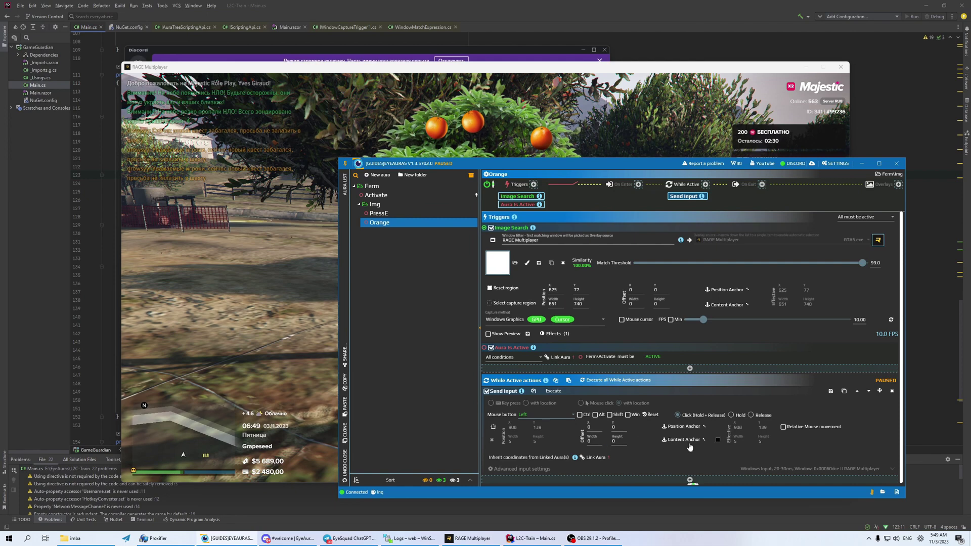
mouse_move(688, 442)
mouse_move(693, 488)
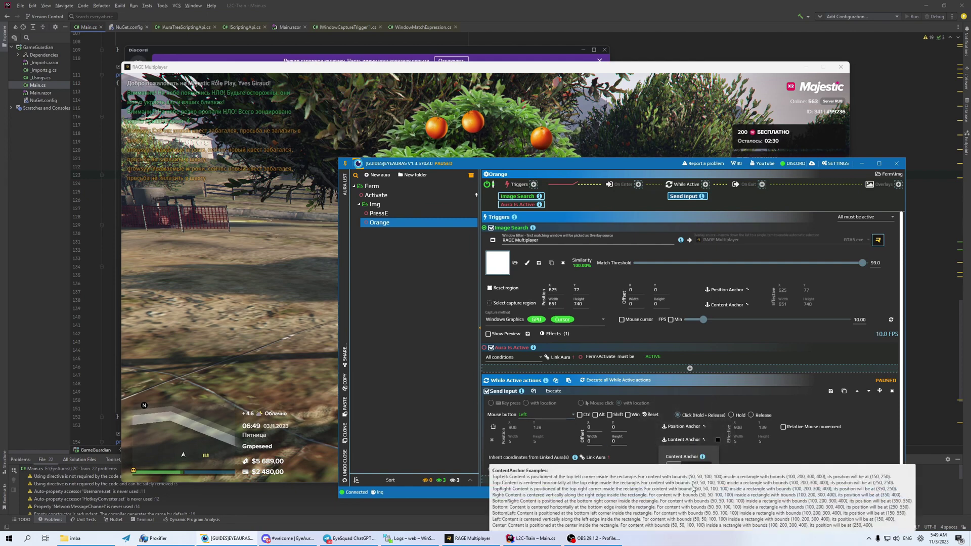
left_click(692, 488)
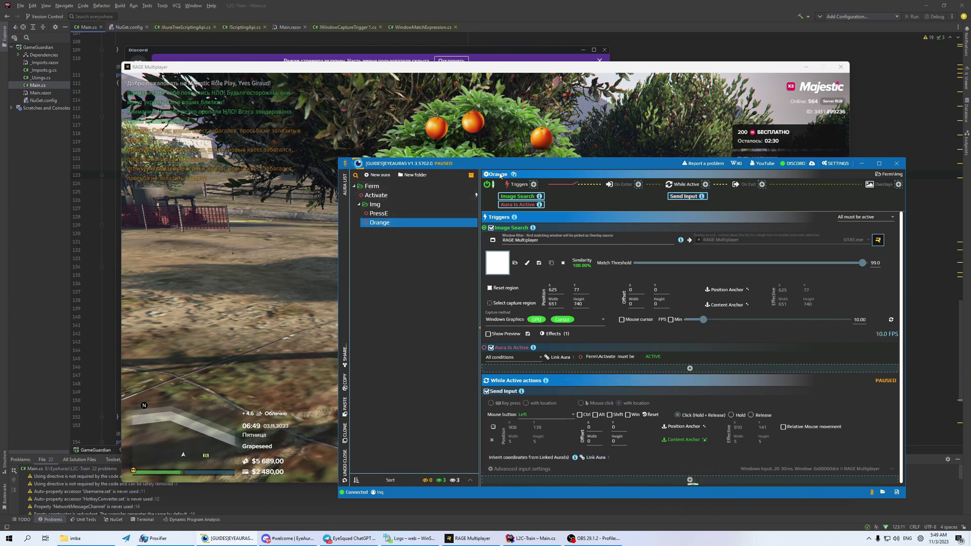
mouse_move(503, 165)
left_mouse_down()
mouse_move(660, 222)
mouse_move(741, 282)
mouse_move(779, 214)
mouse_move(835, 198)
mouse_move(840, 212)
left_mouse_up()
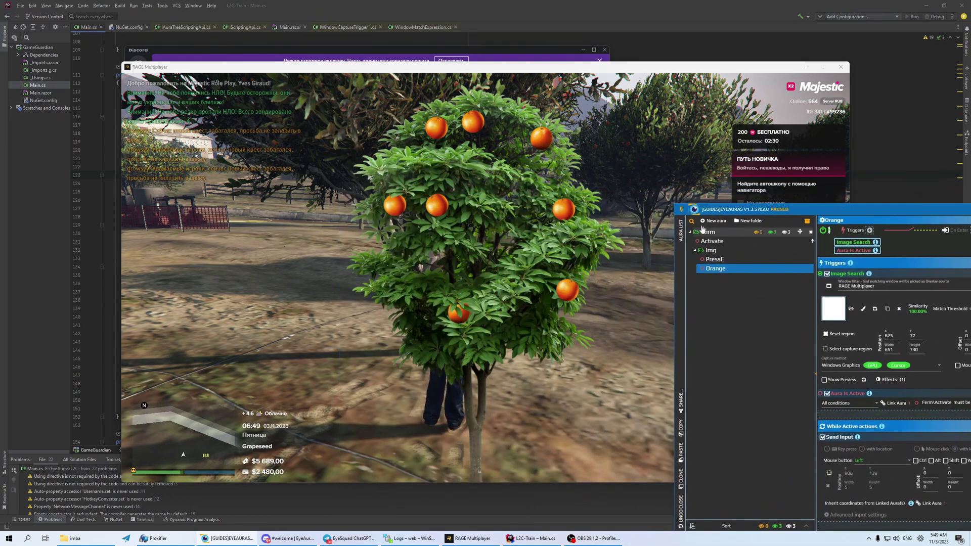
Step: Unpause EyeAuras so the auras begin harvesting the orange tree
left_click(683, 210)
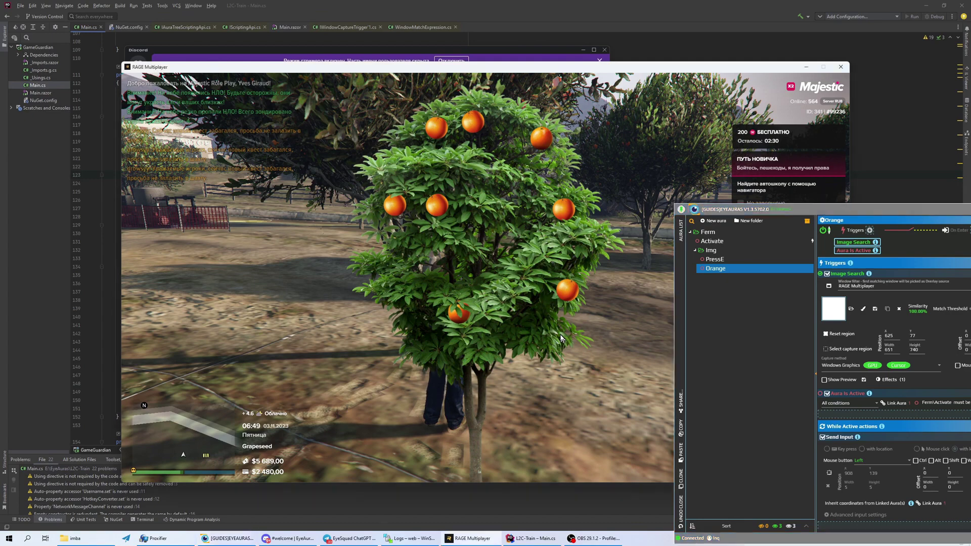